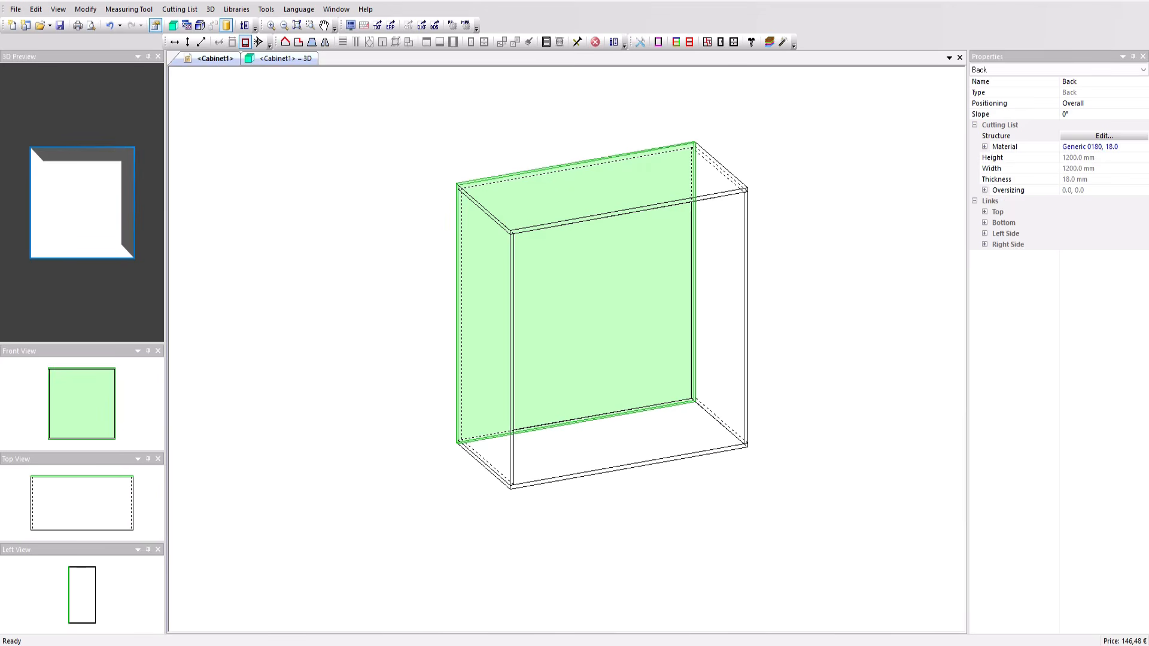
Step: Add a Groove single panel fitting to the cabinet's back panel
scroll(645, 250, "up", 1)
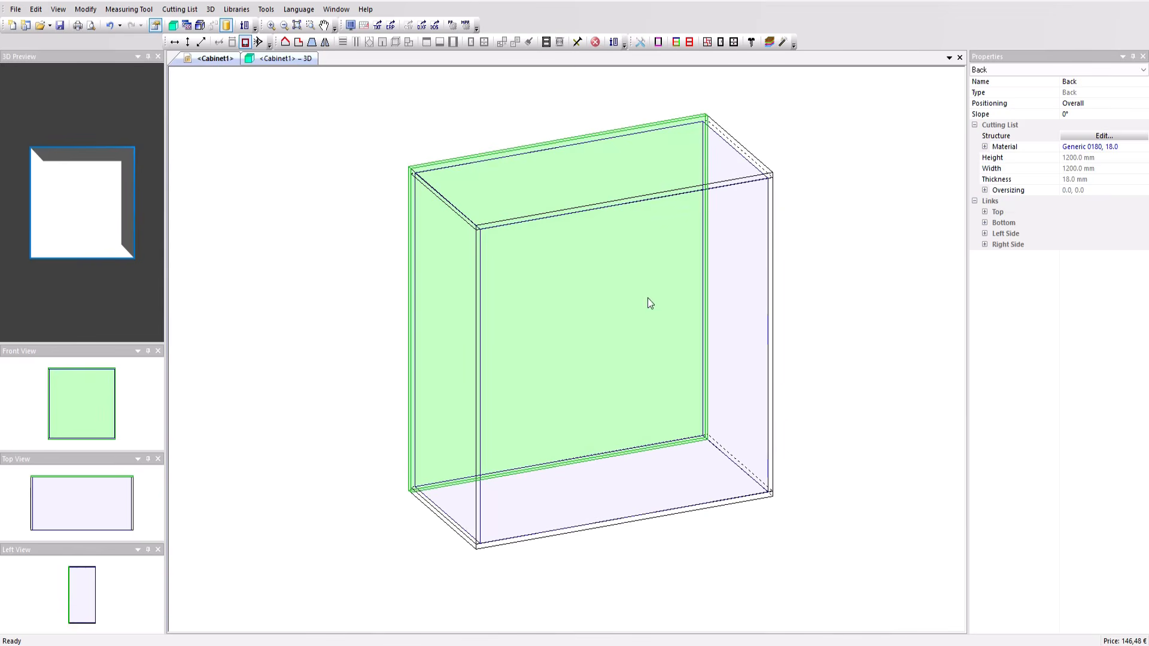
left_click(1101, 136)
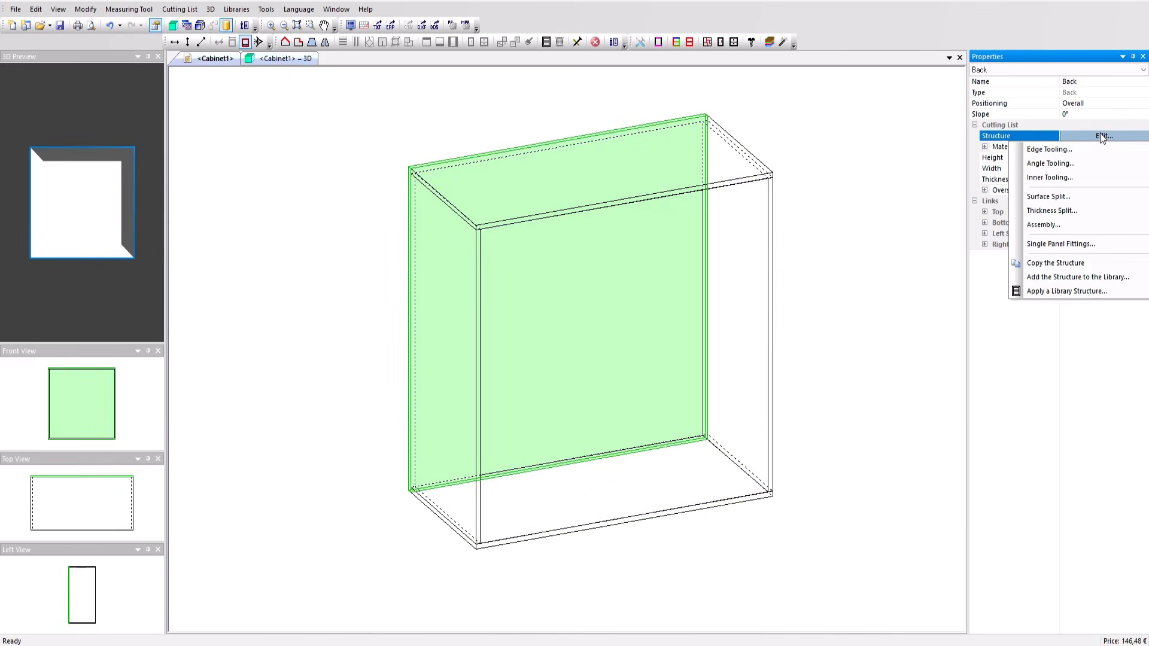
left_click(1060, 246)
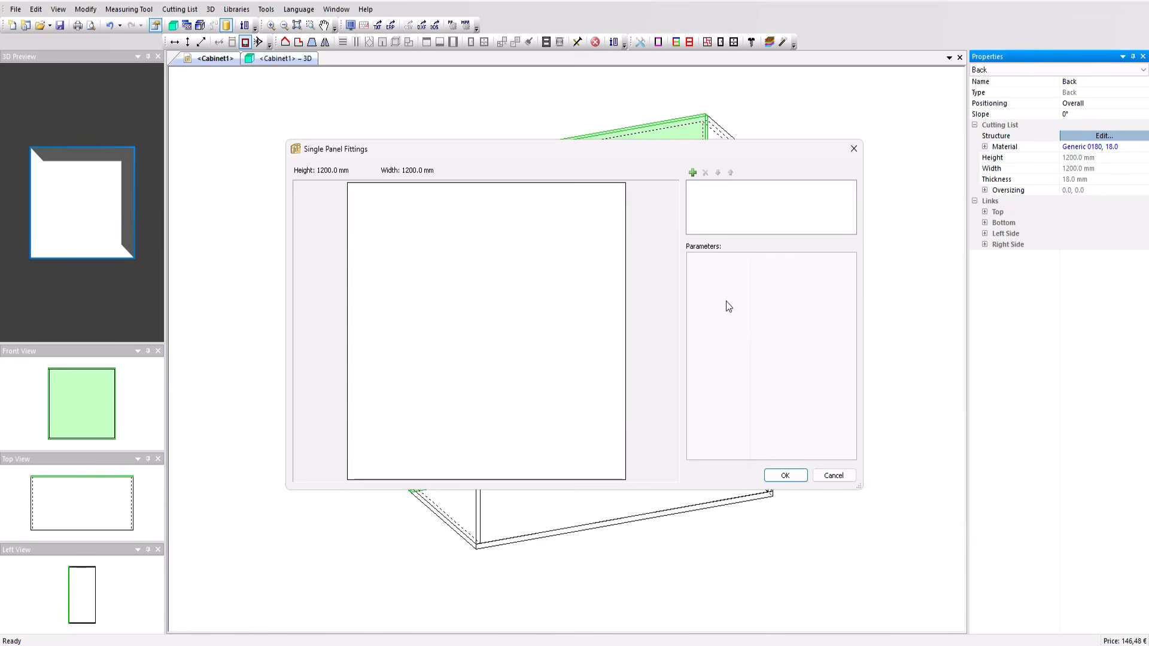
left_click(692, 172)
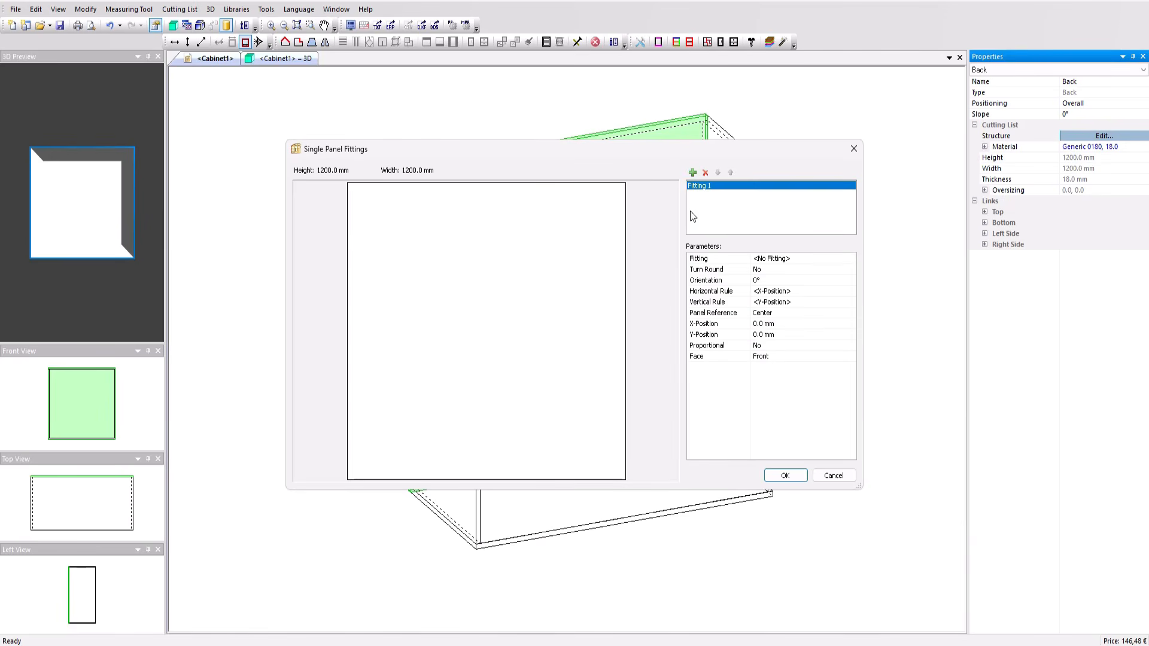
left_click(770, 264)
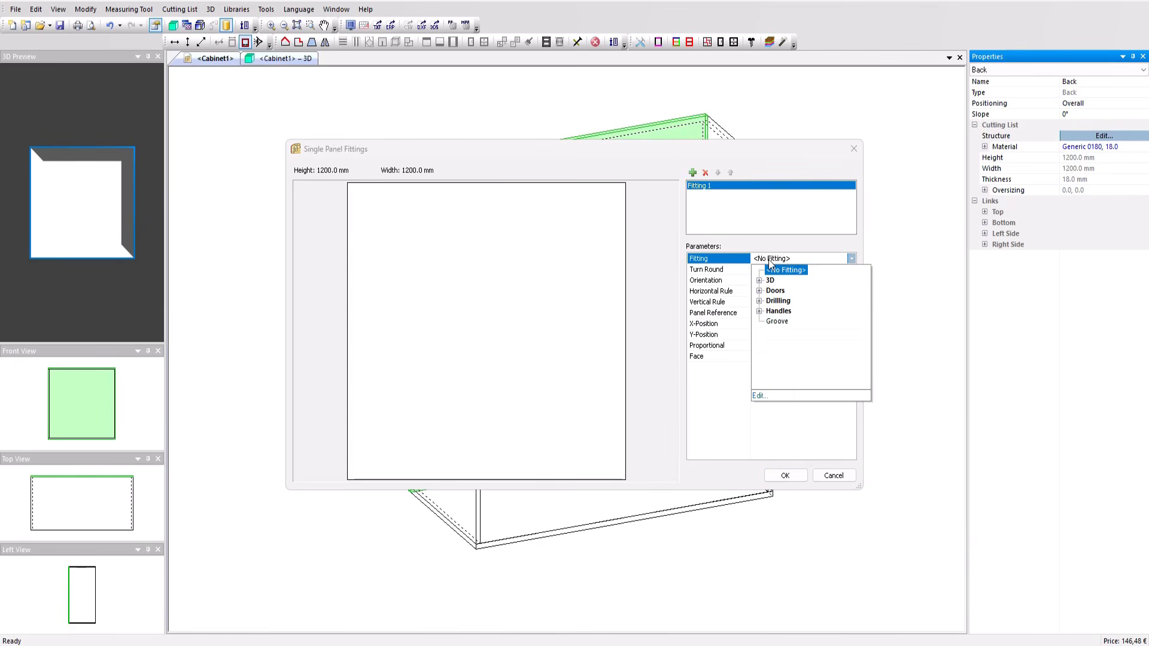
left_click(774, 321)
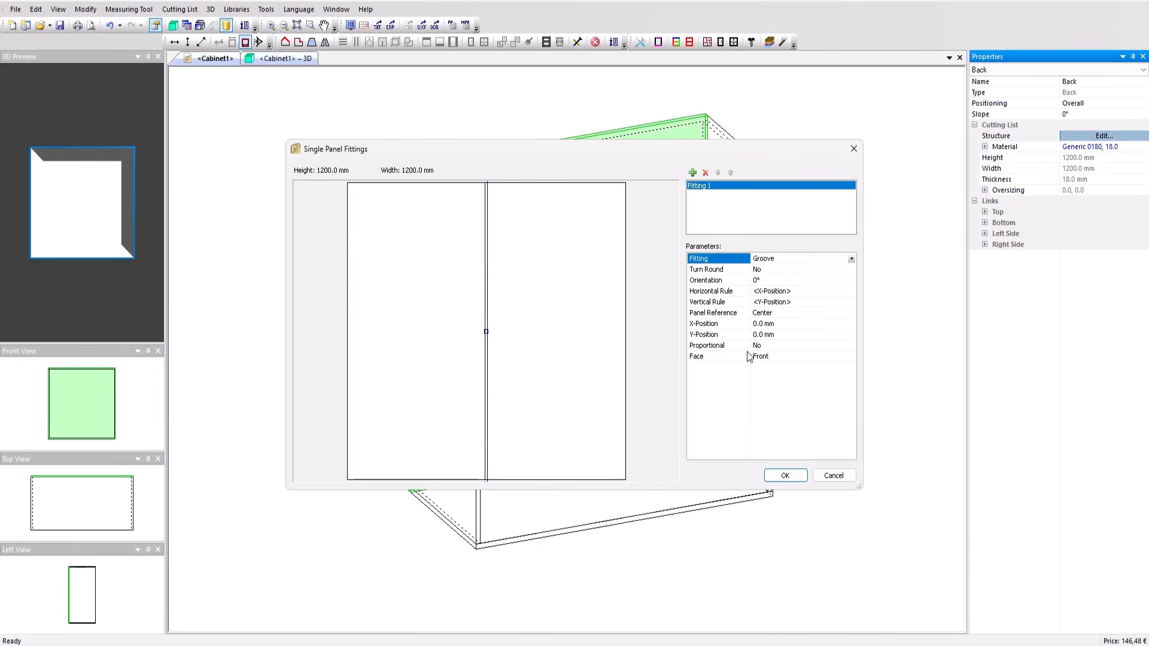
Step: Open the Groove fitting in the fittings library and inspect its groove tooling parameters and tool identifier
left_click(778, 261)
left_click(759, 396)
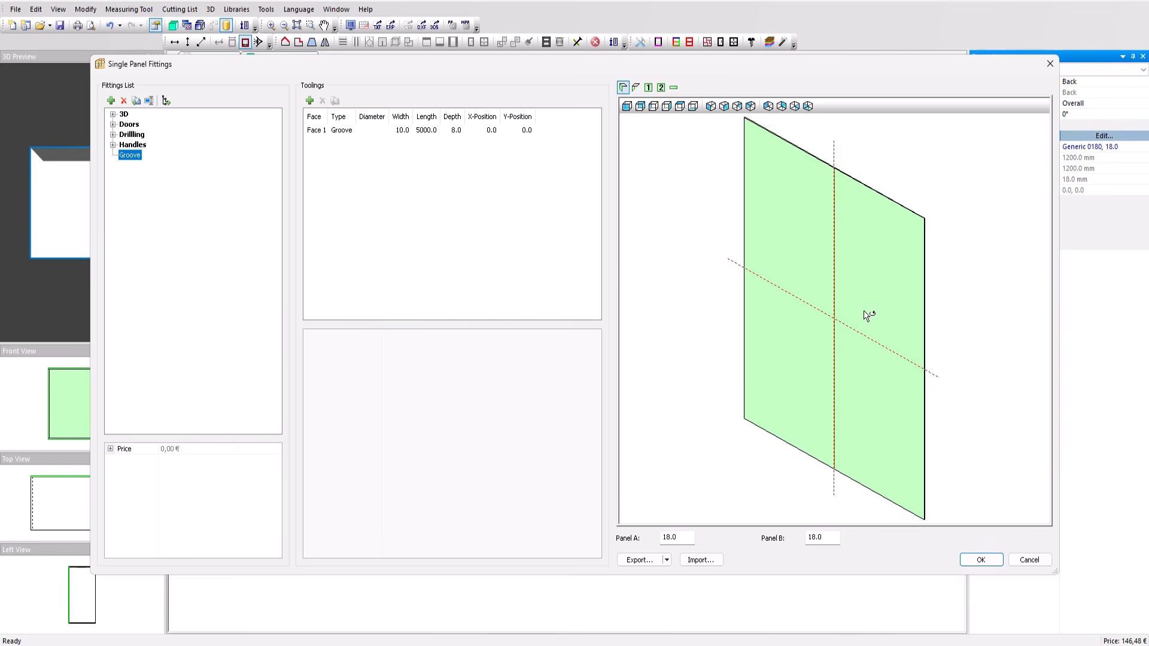
middle_click_drag(863, 312, 854, 306)
left_click(360, 130)
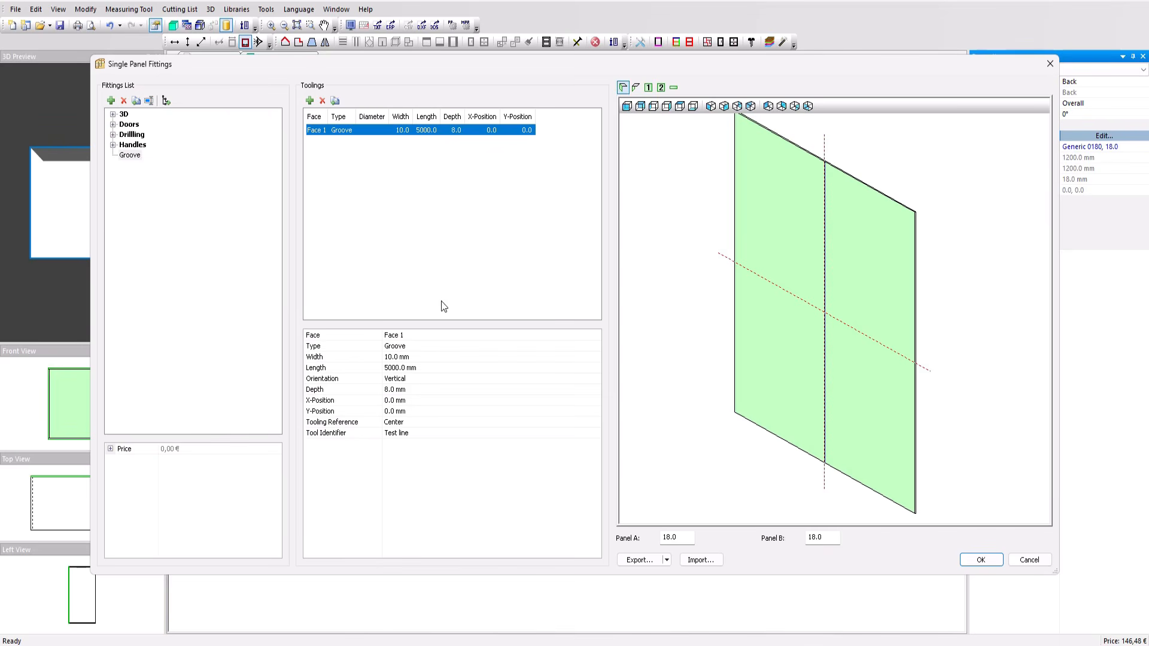
left_click(419, 433)
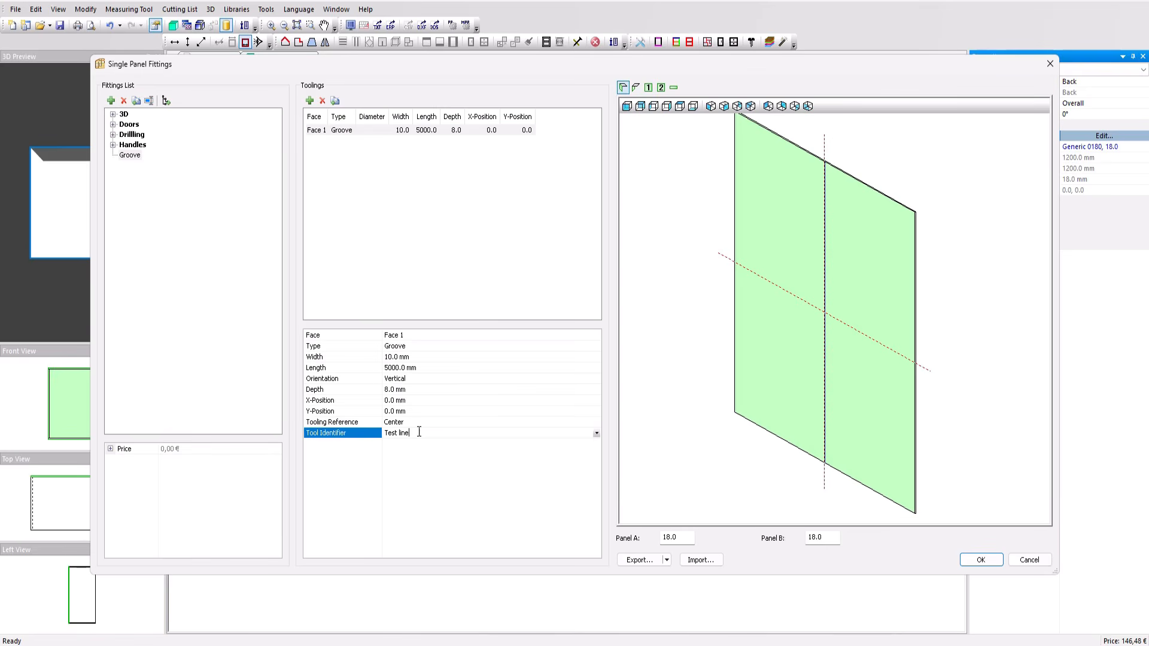
left_click(596, 433)
left_click(596, 433)
left_click_drag(420, 430, 330, 421)
left_click(439, 492)
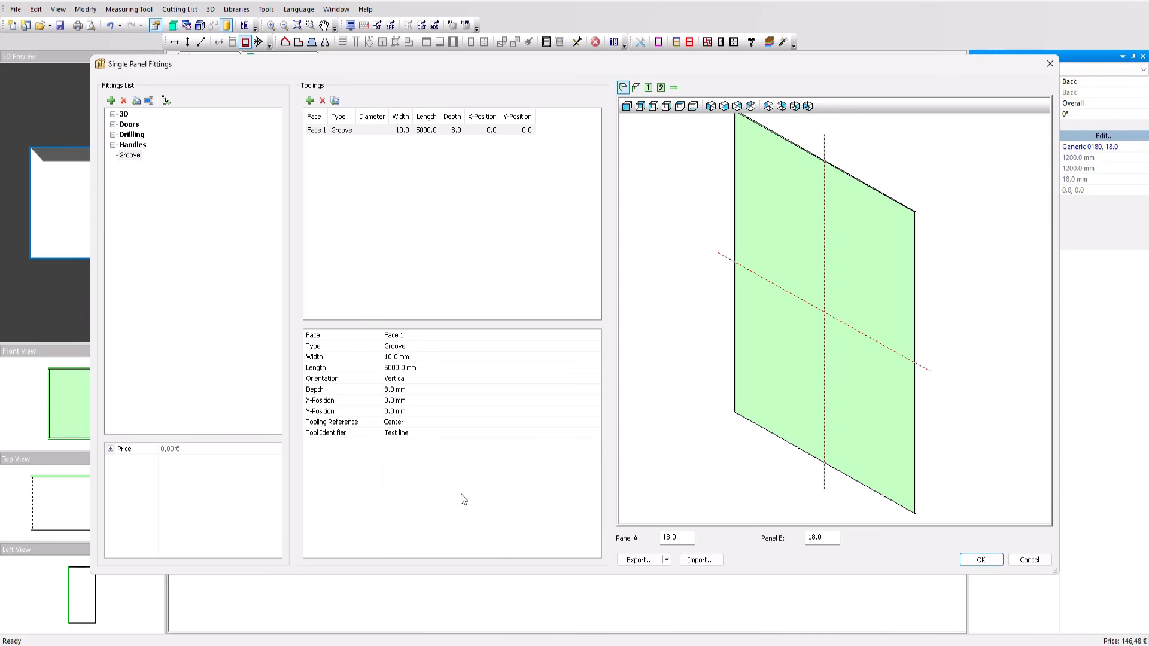
left_click(980, 560)
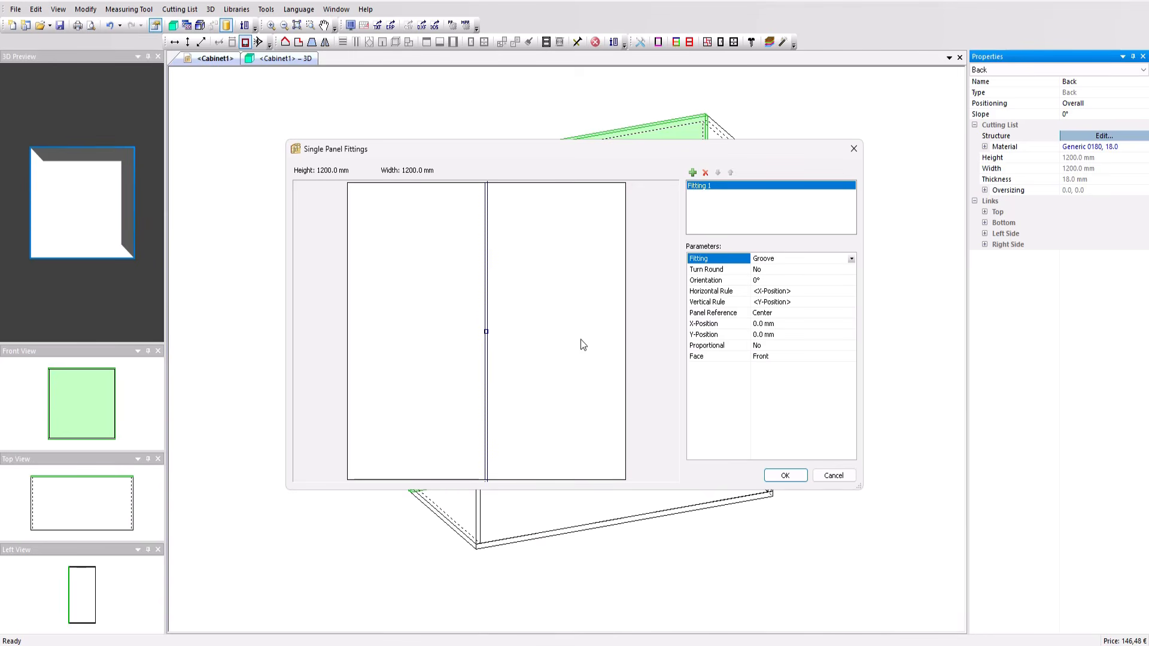
Step: Set the groove's horizontal rule to 0020-0020/0120-n and confirm the single panel fittings
left_click(770, 324)
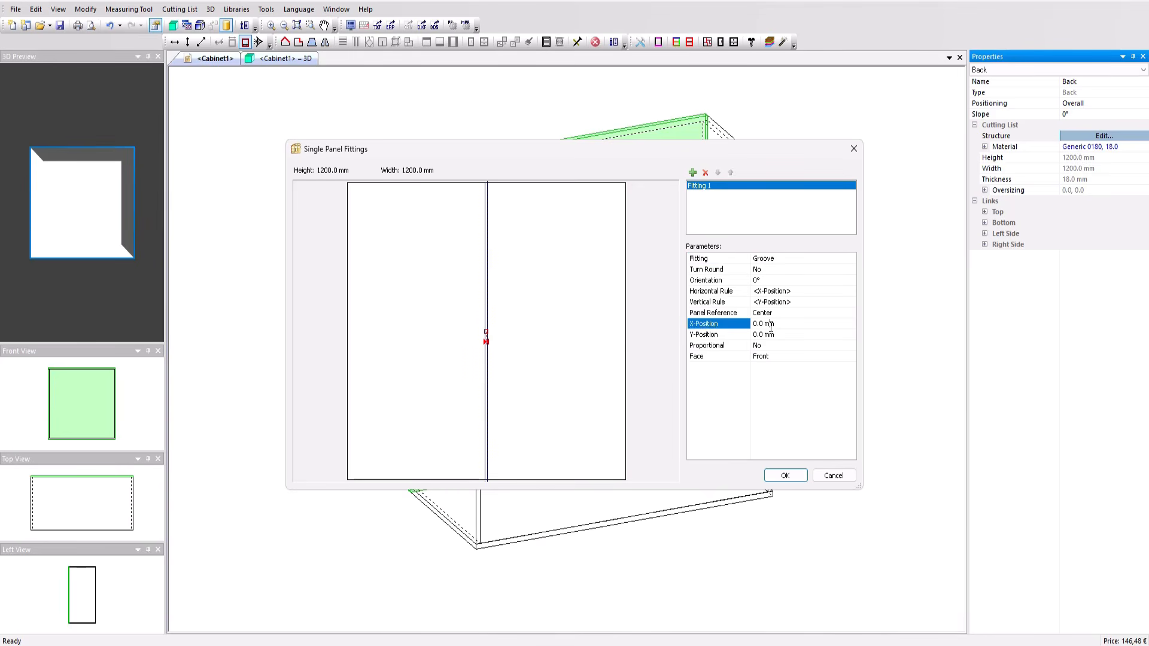
left_click(788, 292)
left_click(789, 292)
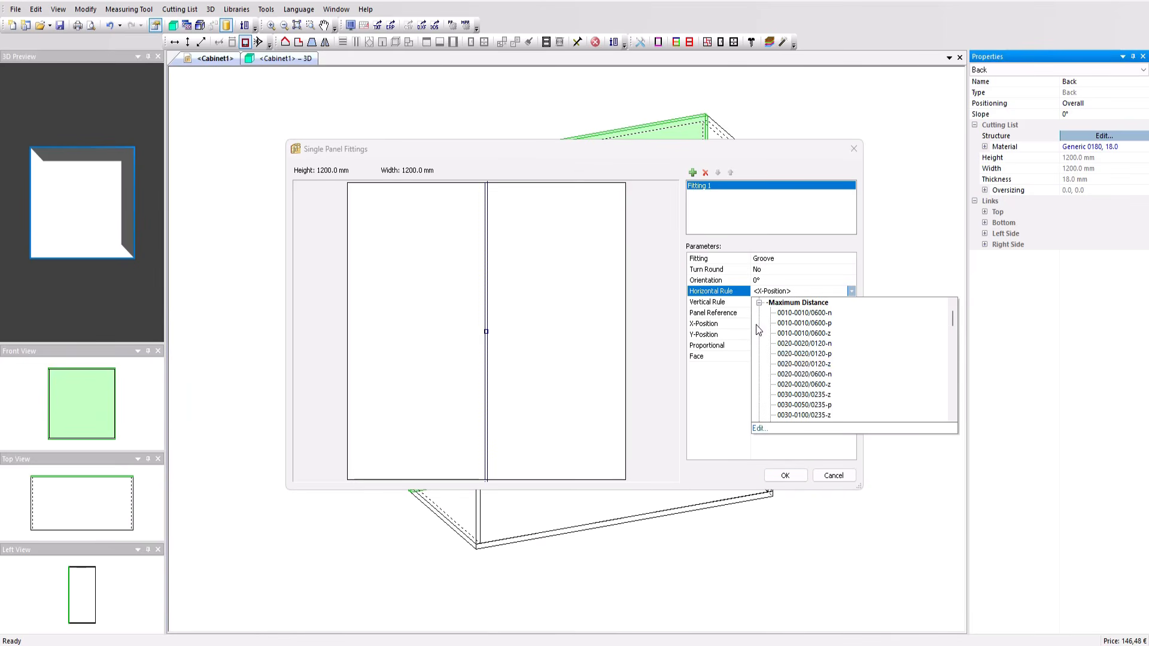
left_click(804, 344)
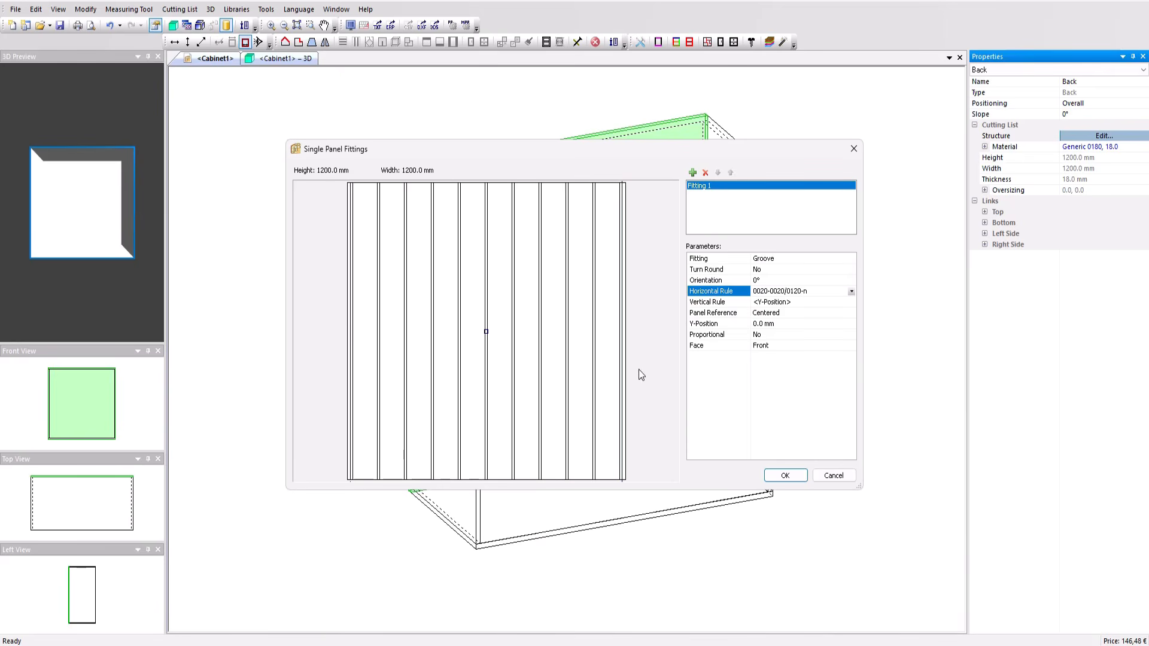
left_click(780, 475)
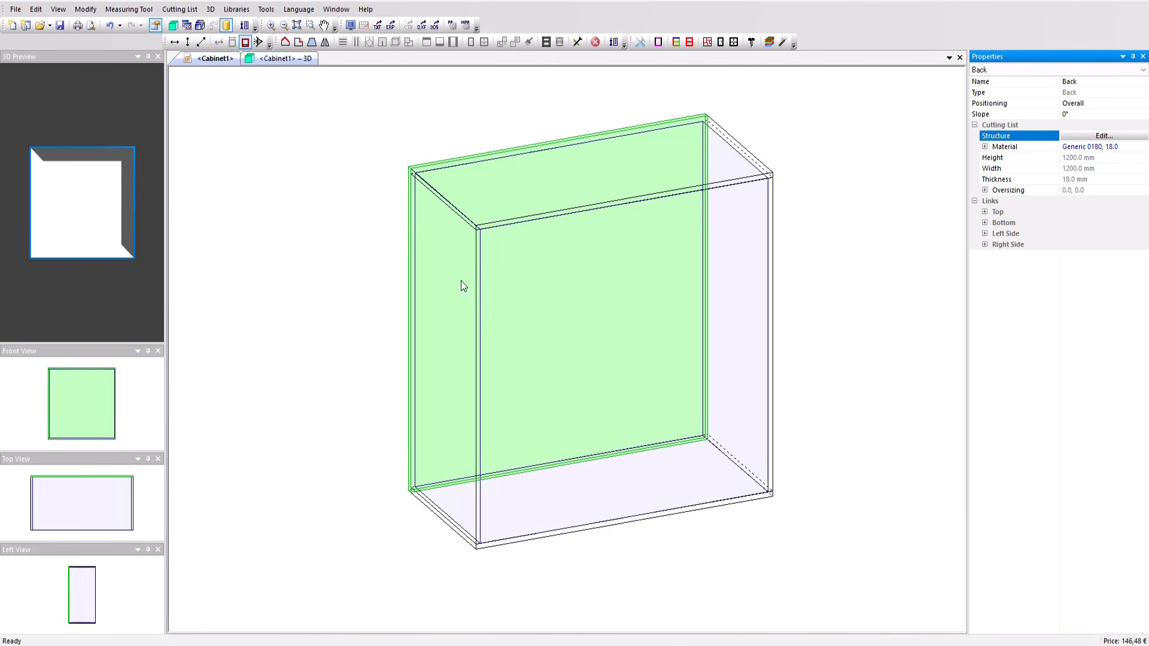
Step: Inspect the grooved back panel in the cabinet's 3D view
left_click(295, 61)
left_click_drag(396, 291, 515, 298)
scroll(472, 263, "up", 3)
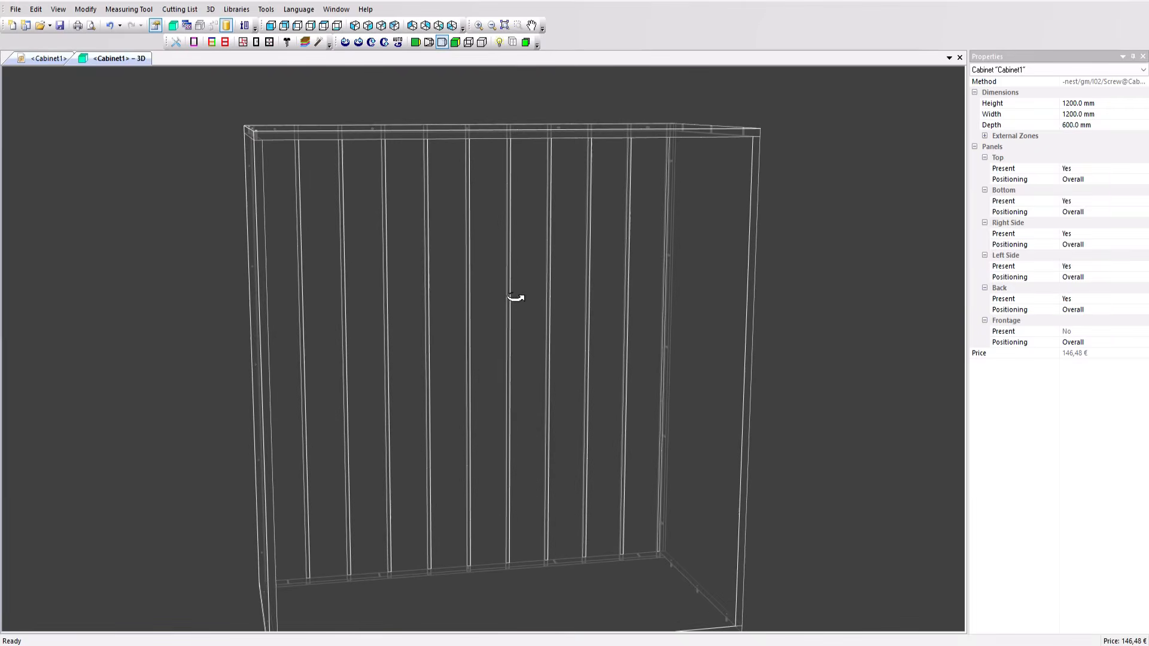
left_click(55, 59)
left_click(1065, 135)
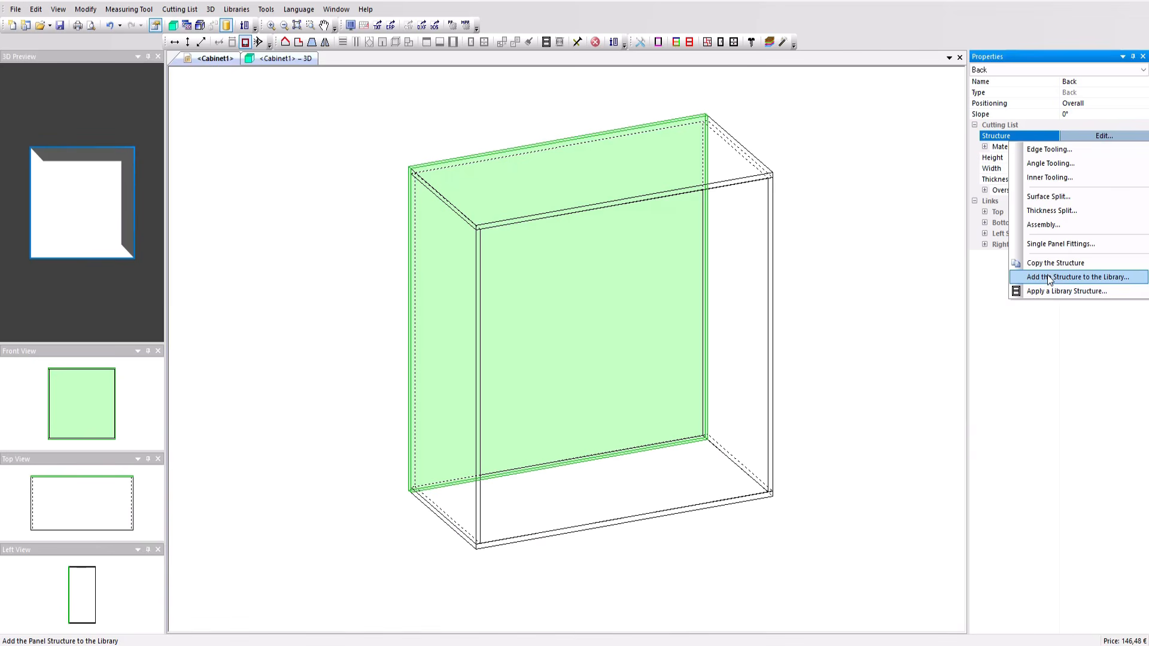
left_click(830, 212)
left_click_drag(831, 215, 763, 335)
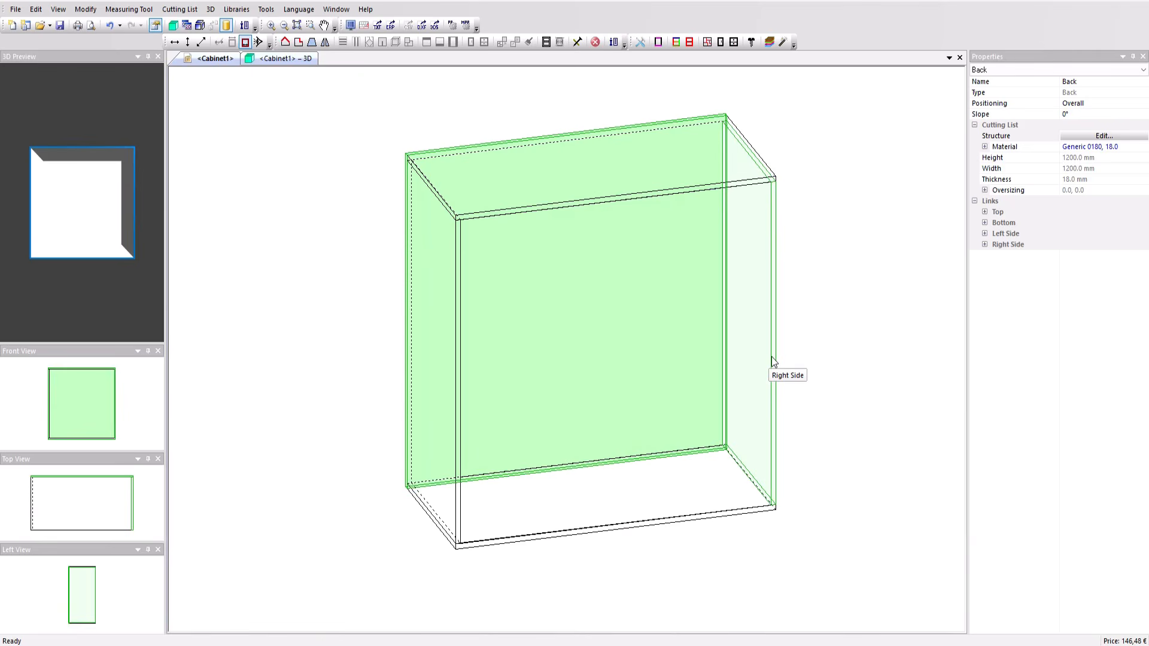
left_click(299, 249)
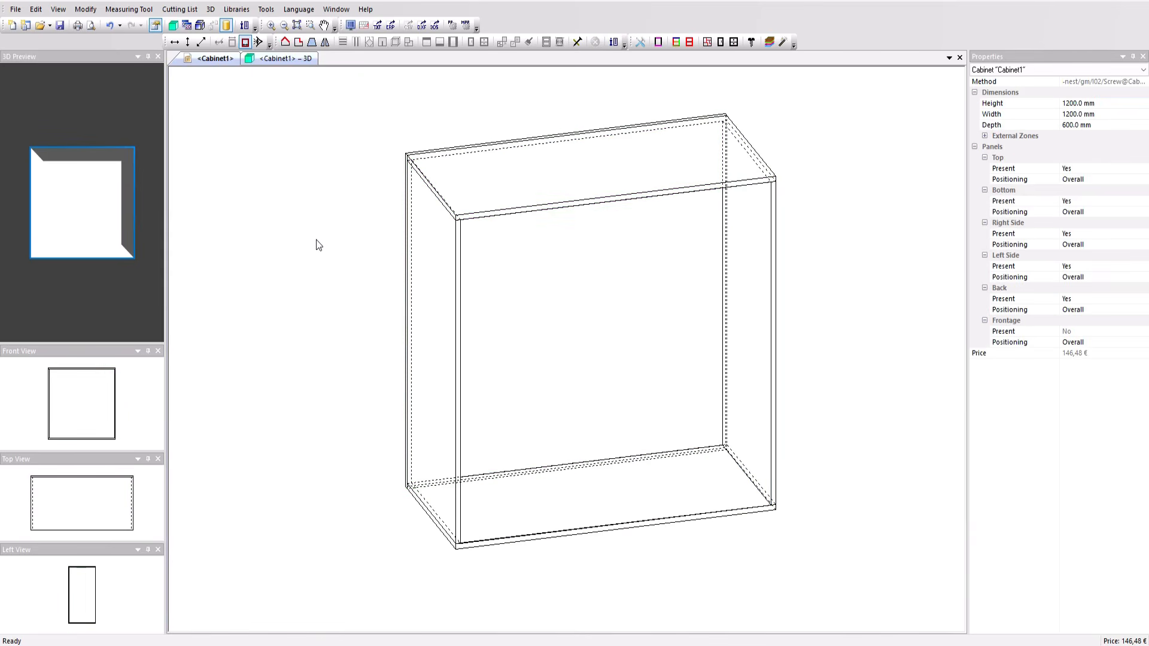
Step: Review the Test line custom tool properties in the DXF-Standard-EN-Conv-1face post-processor options
left_click(16, 9)
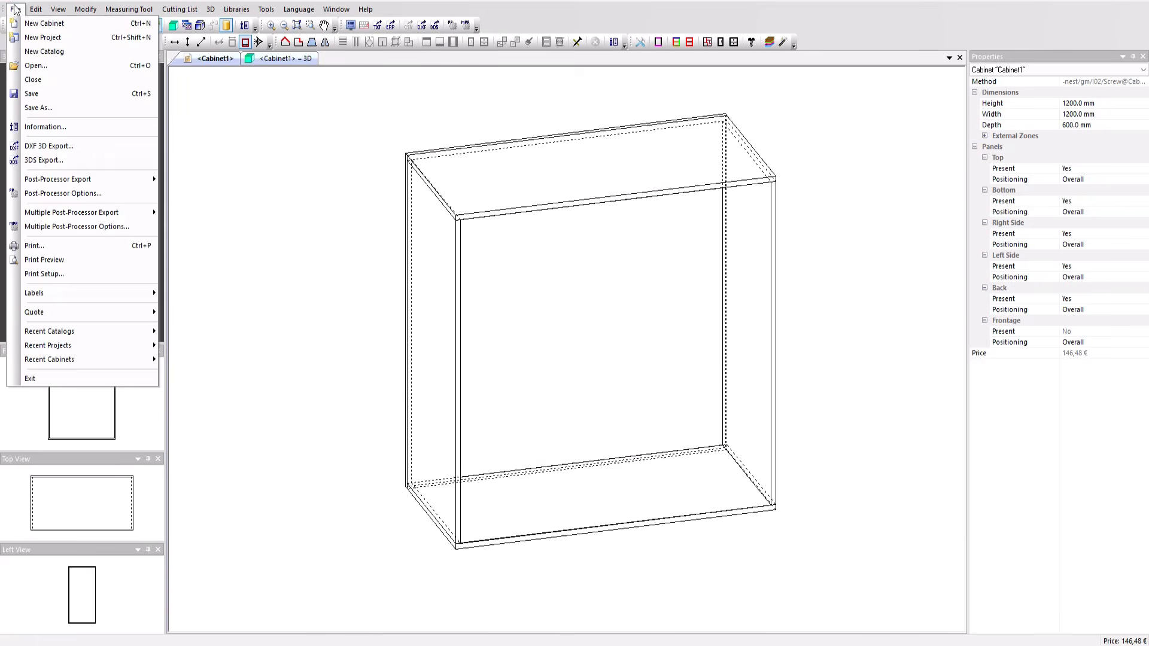
left_click(59, 192)
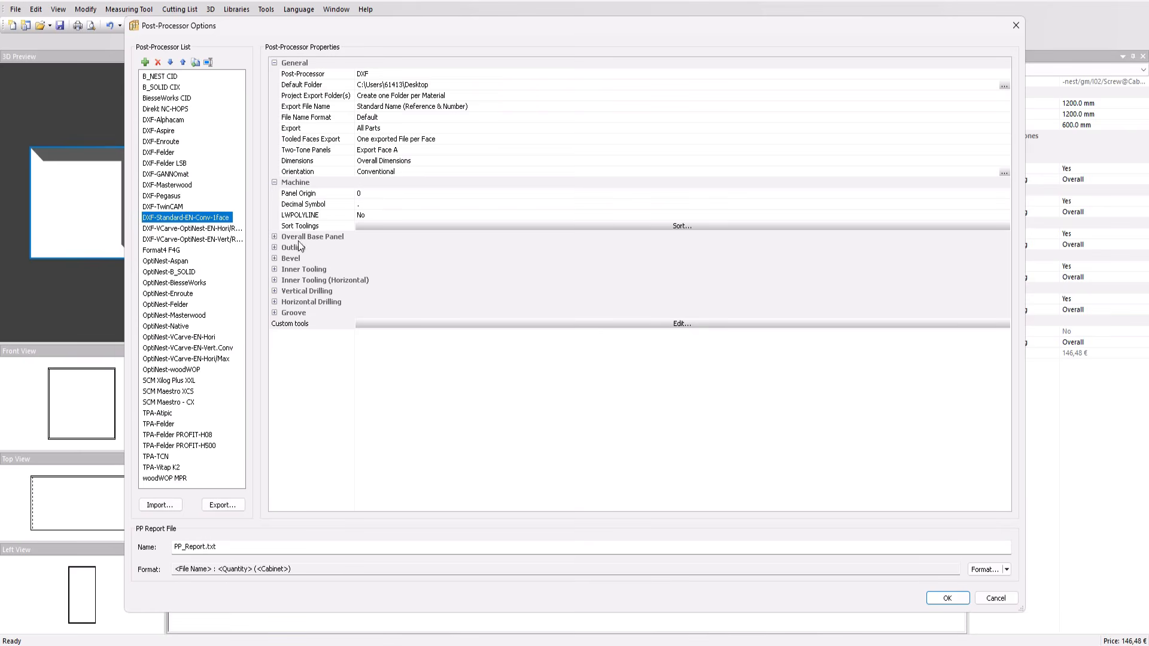
left_click(456, 324)
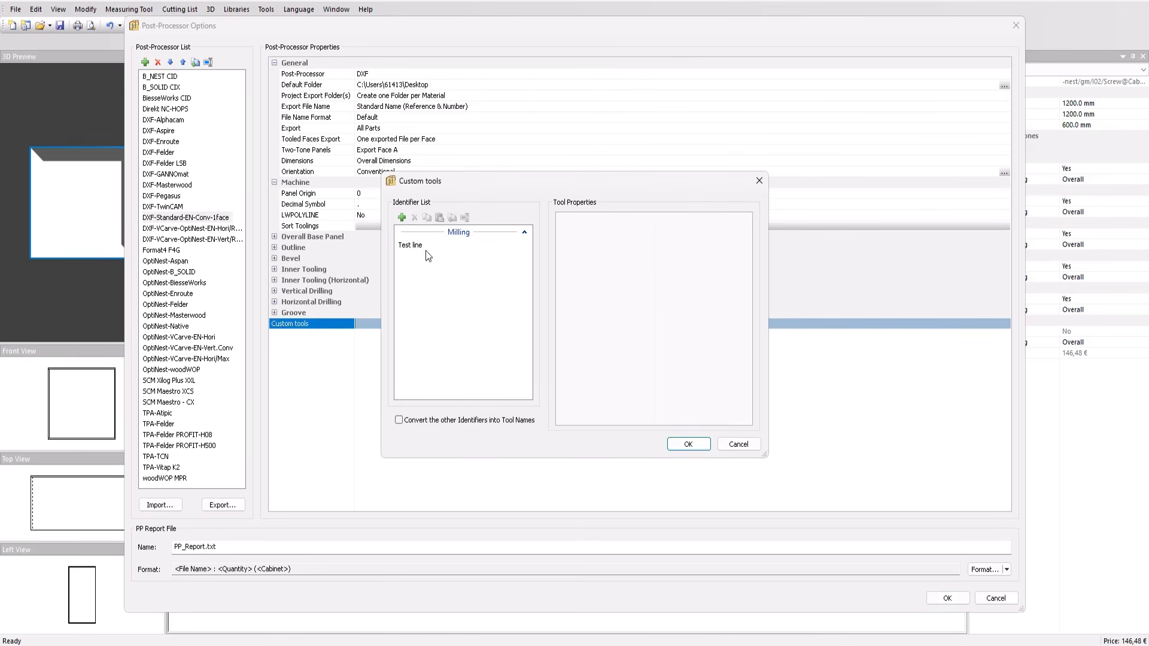
left_click(410, 245)
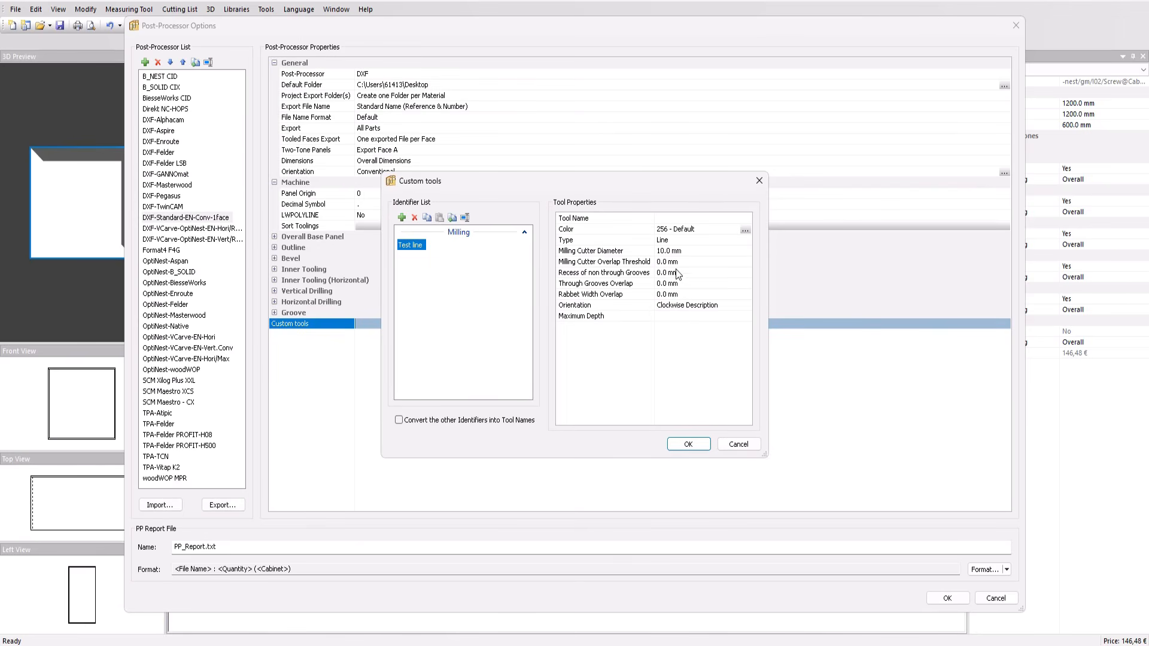
left_click(634, 241)
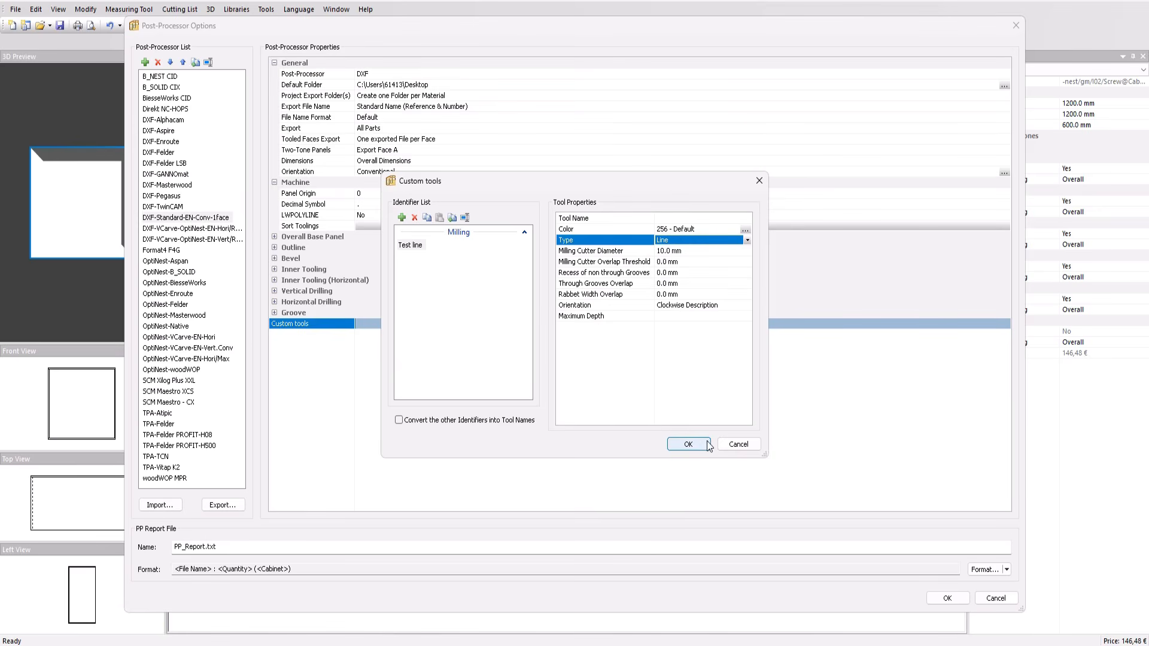
left_click(688, 444)
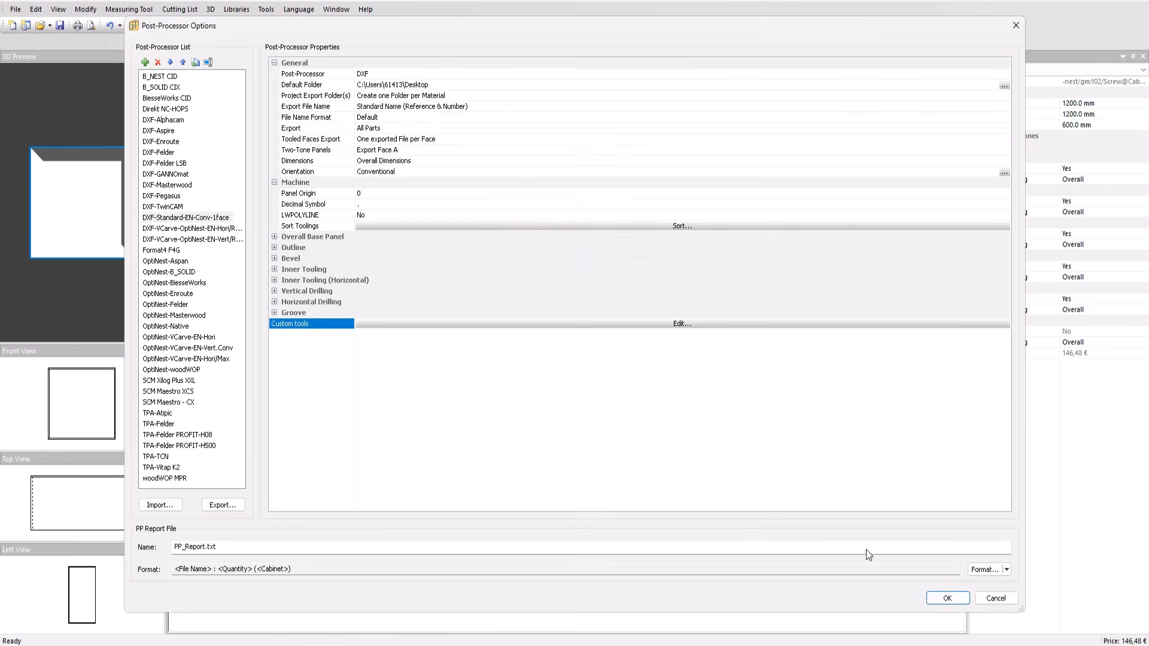
left_click(947, 598)
Step: Export the cabinet with the DXF-Standard-EN-Conv-1face post-processor into the Desktop Cabinet1 folder
left_click(16, 9)
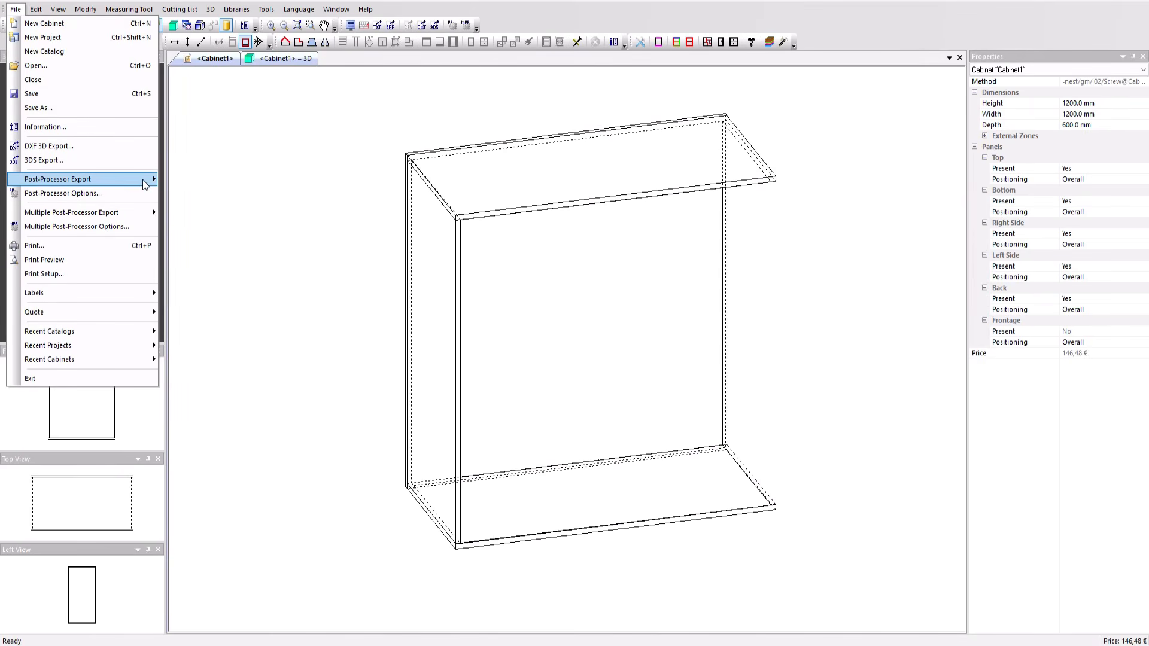
mouse_move(143, 180)
left_click(228, 182)
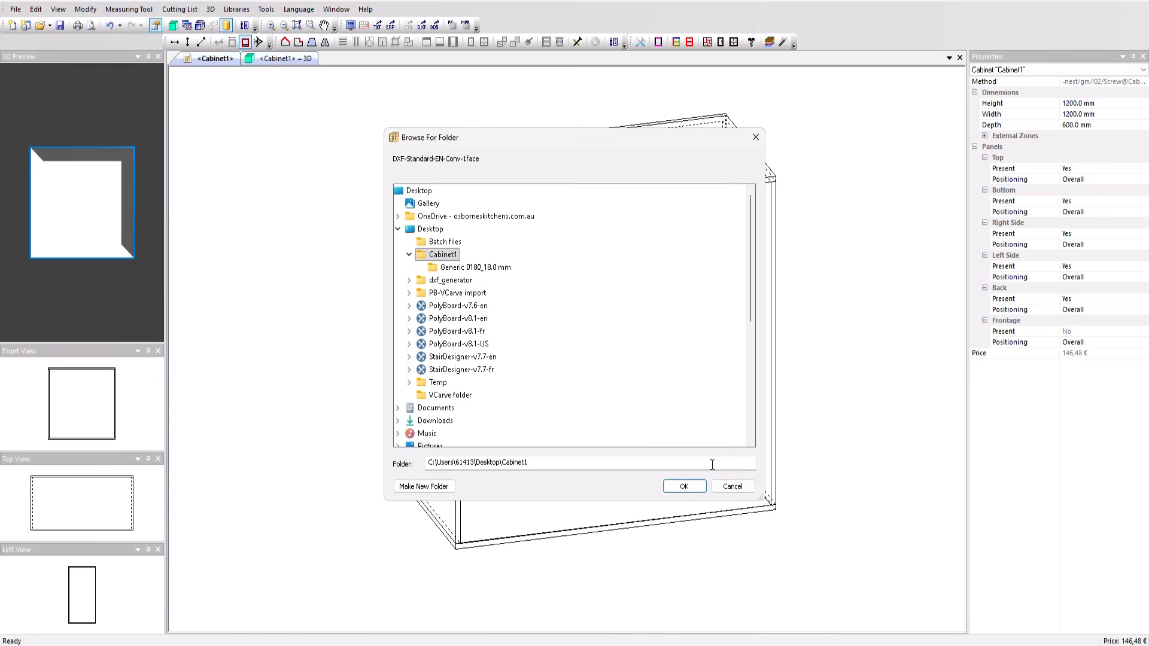
left_click(680, 486)
Step: Switch to VCarve Pro and import Back_4_f0.dxf from the Generic 0180_18.0 mm export folder
left_click(650, 420)
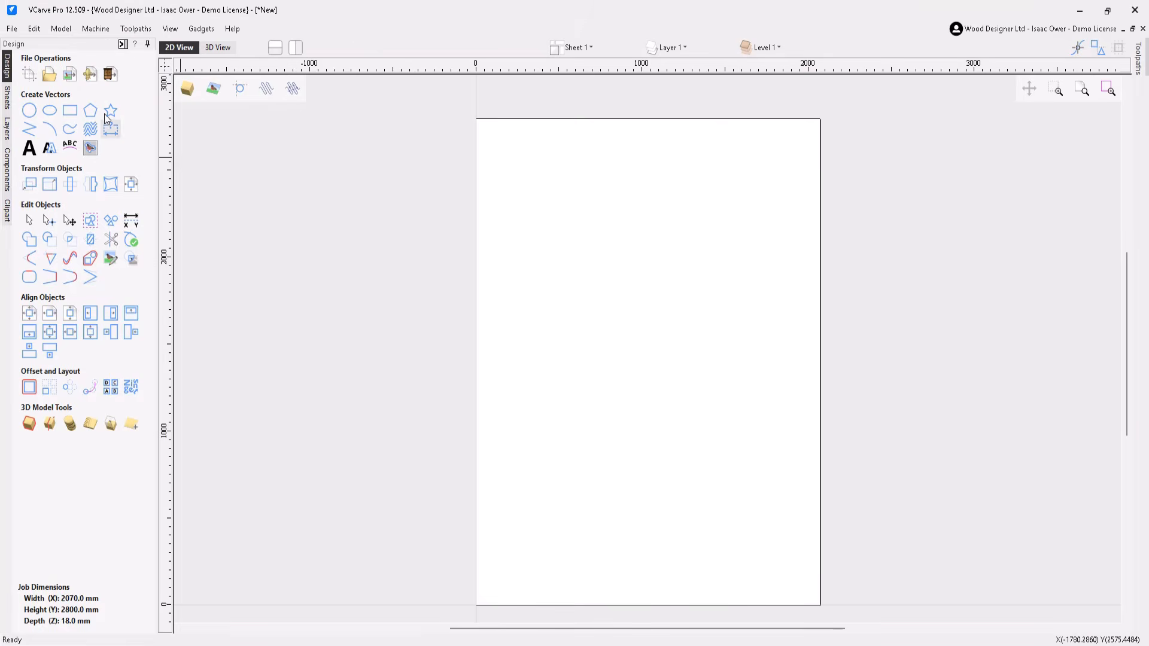
left_click(70, 77)
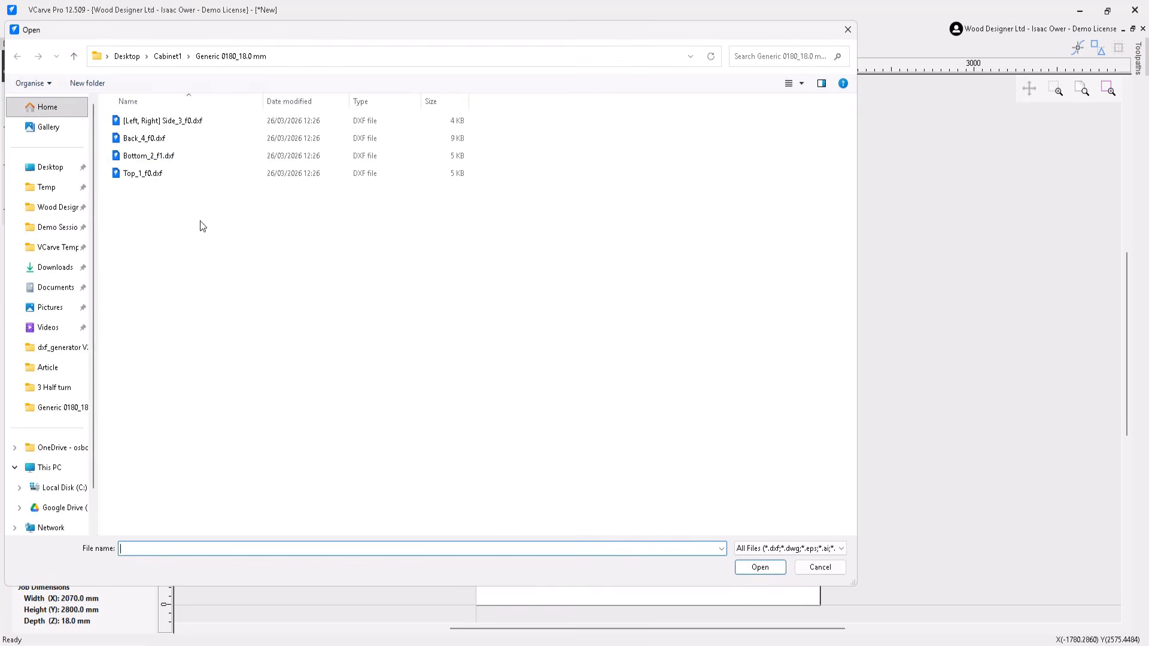
left_click(143, 138)
left_click(760, 571)
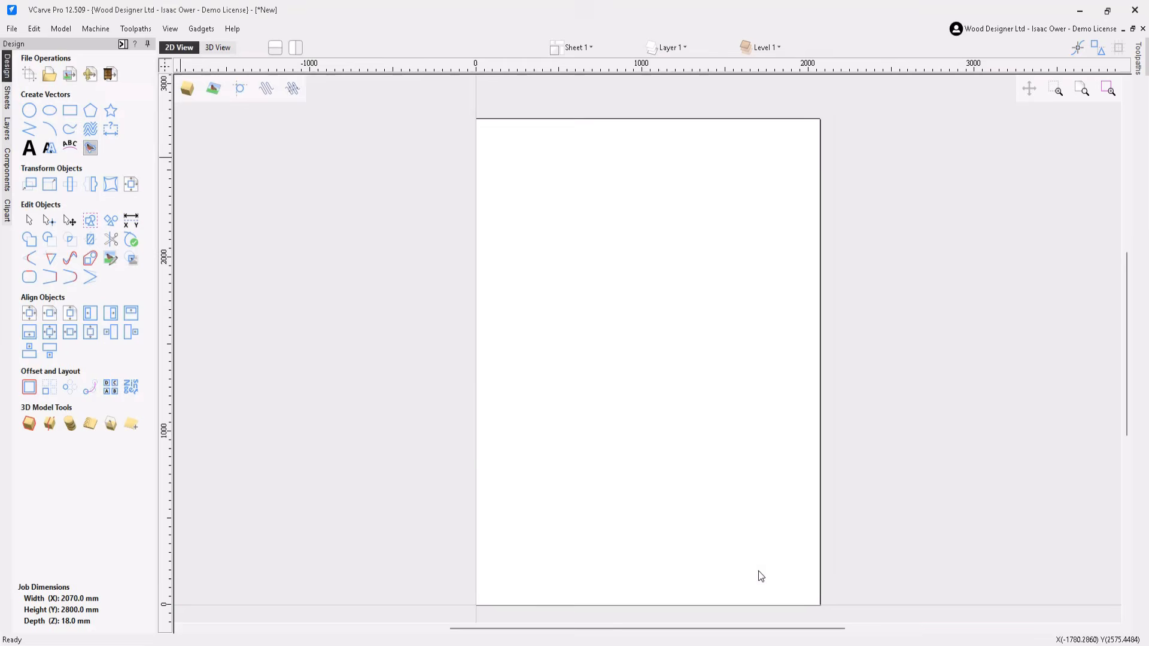
Step: Zoom into the imported back panel and select a groove line to check which layer it is on
scroll(701, 493, "down", 1)
middle_click_drag(591, 559, 616, 476)
scroll(608, 480, "up", 2)
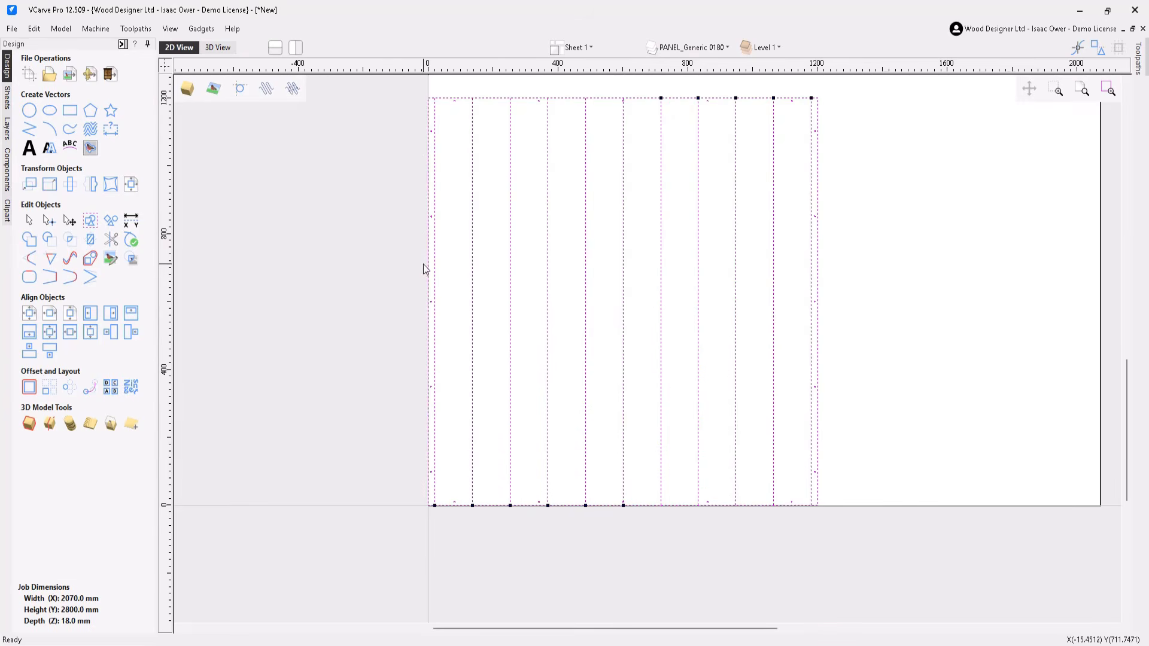
left_click(462, 358)
scroll(463, 471, "up", 3)
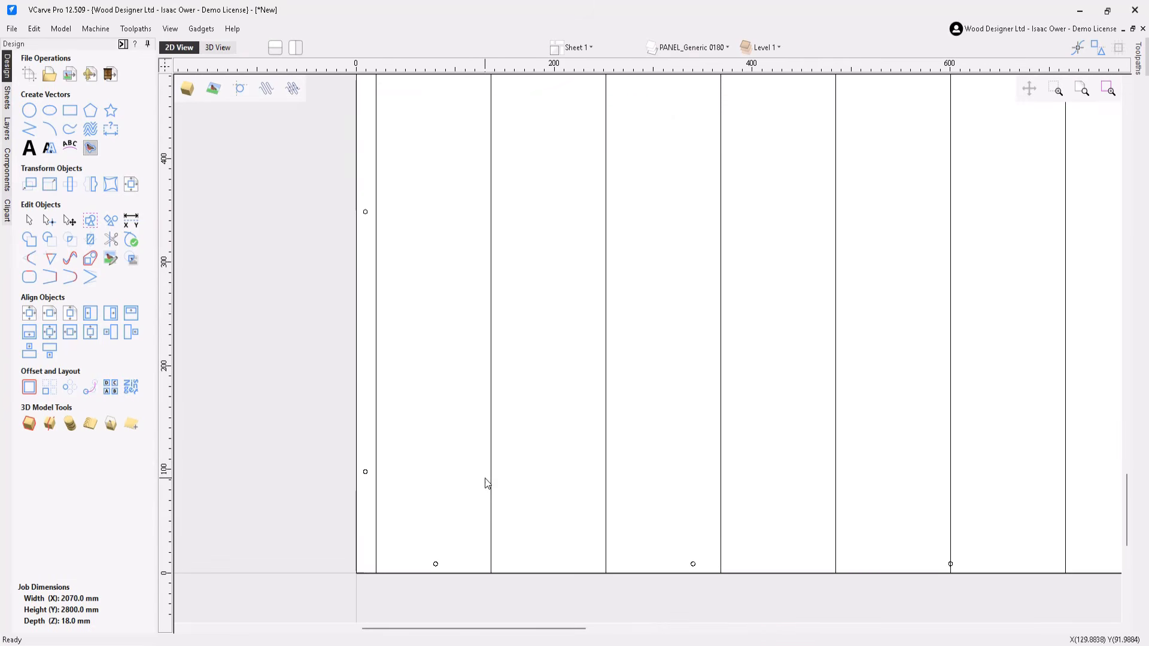
left_click(490, 480)
left_click(606, 482)
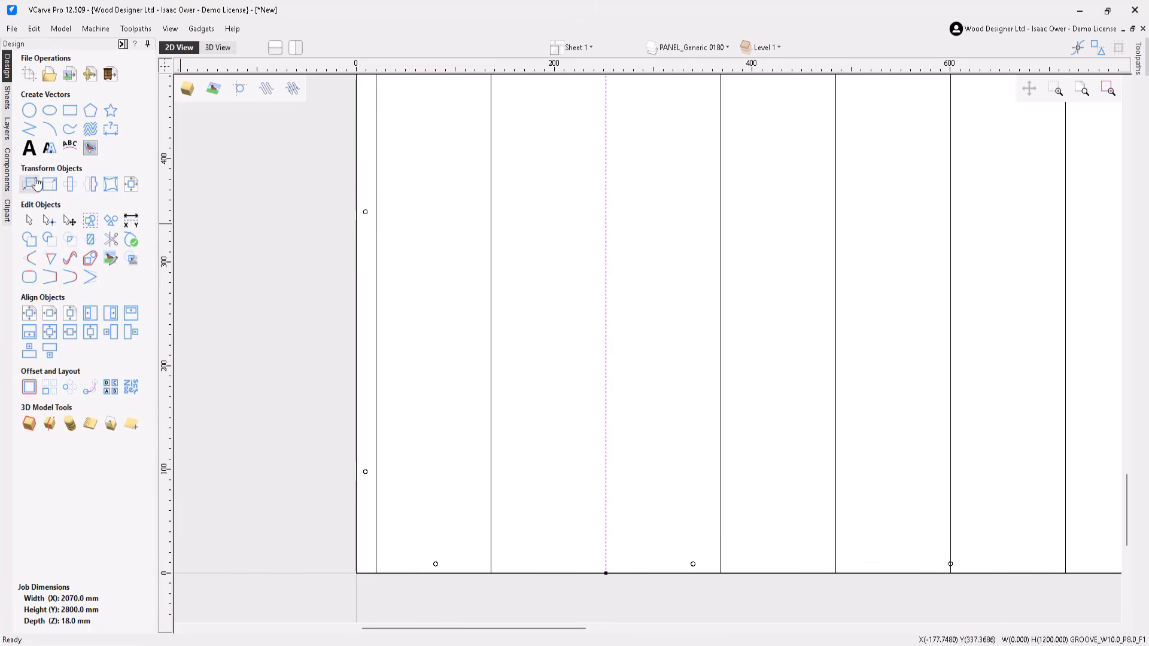
Step: Select all vectors on the GROOVE_W10.0_P8.0_F1 layer
left_click(7, 127)
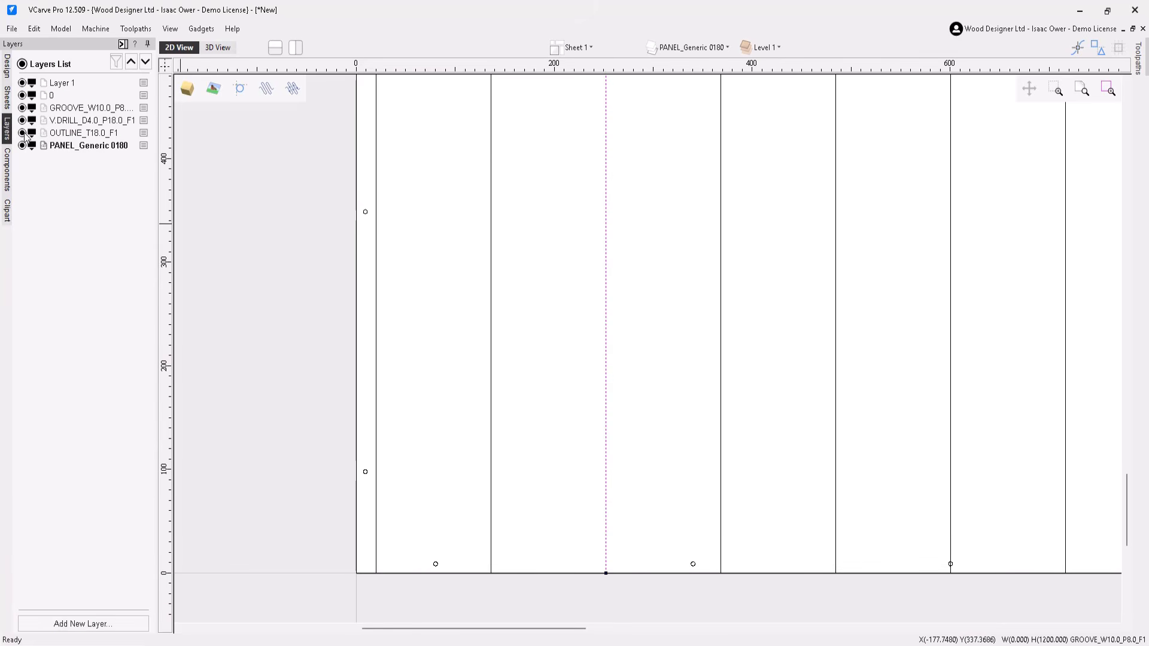
left_click(92, 110)
right_click(92, 112)
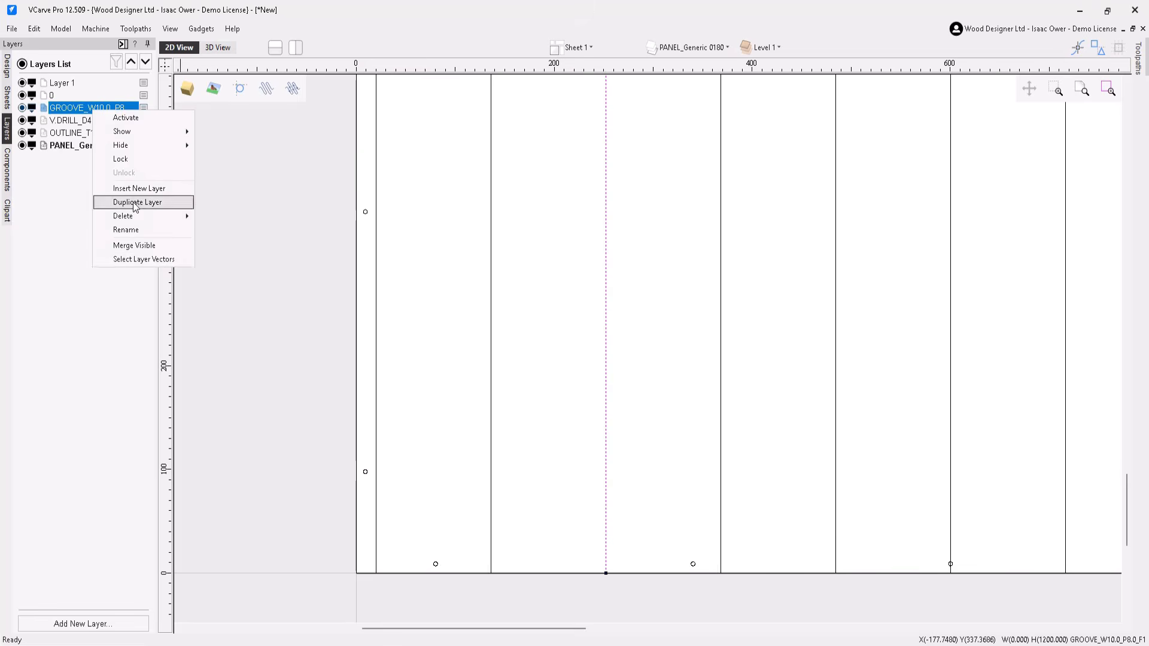
left_click(141, 258)
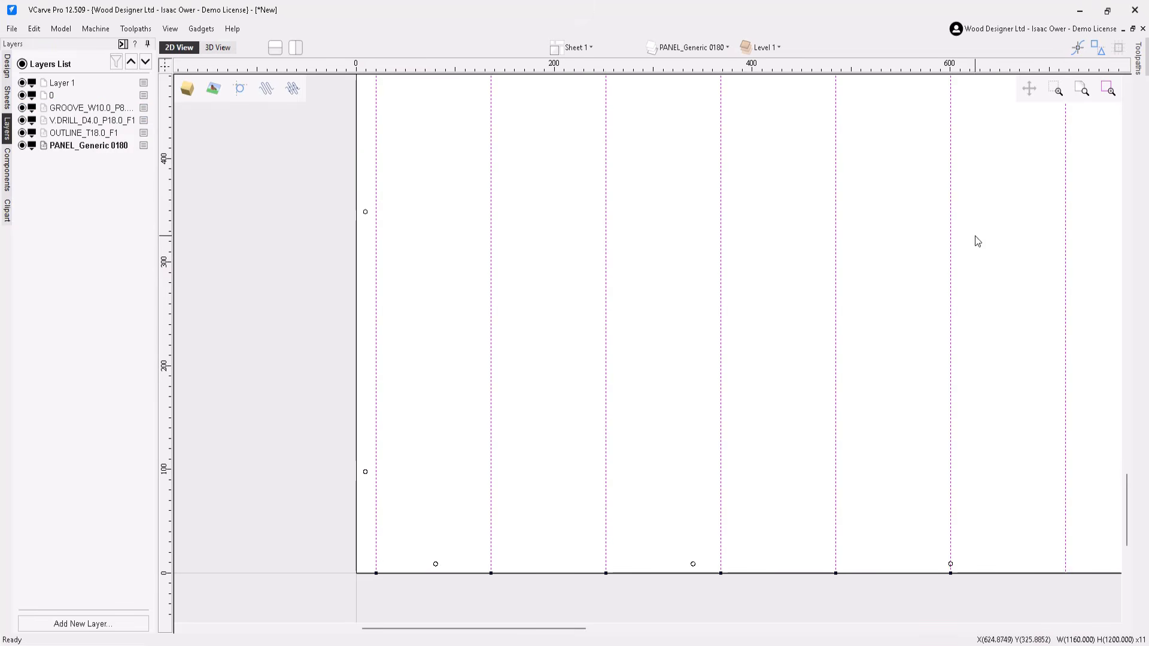
Step: Start a 2D Profile Toolpath and choose the V-Bit (30.0°)-6_T17 tool
mouse_move(1137, 59)
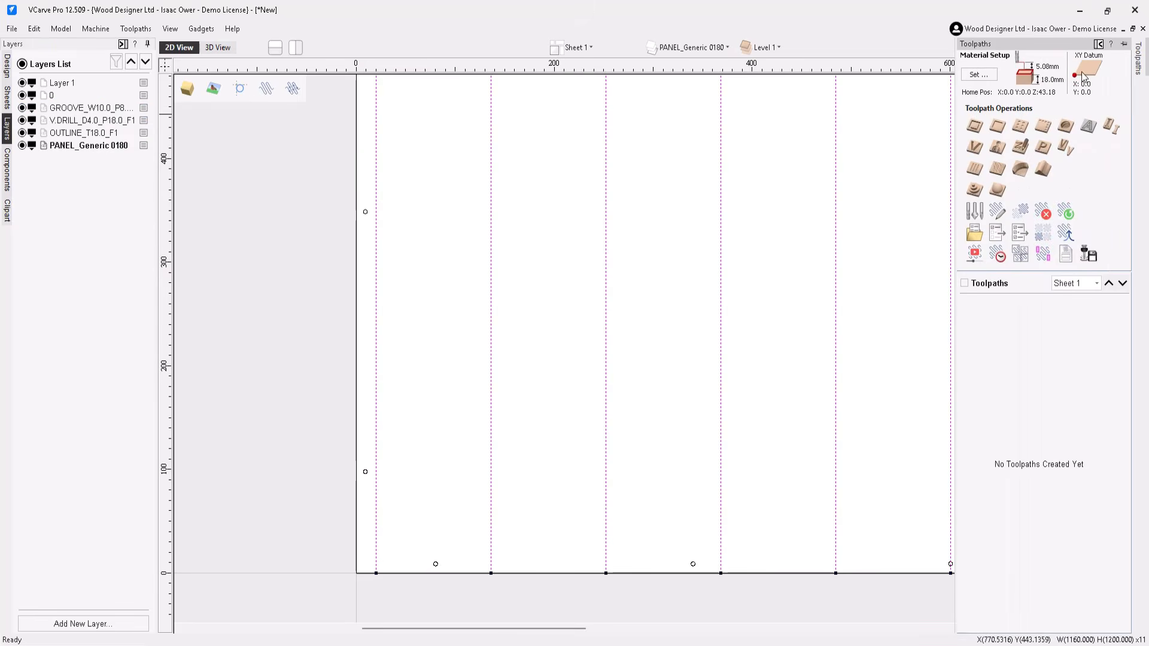
left_click(974, 127)
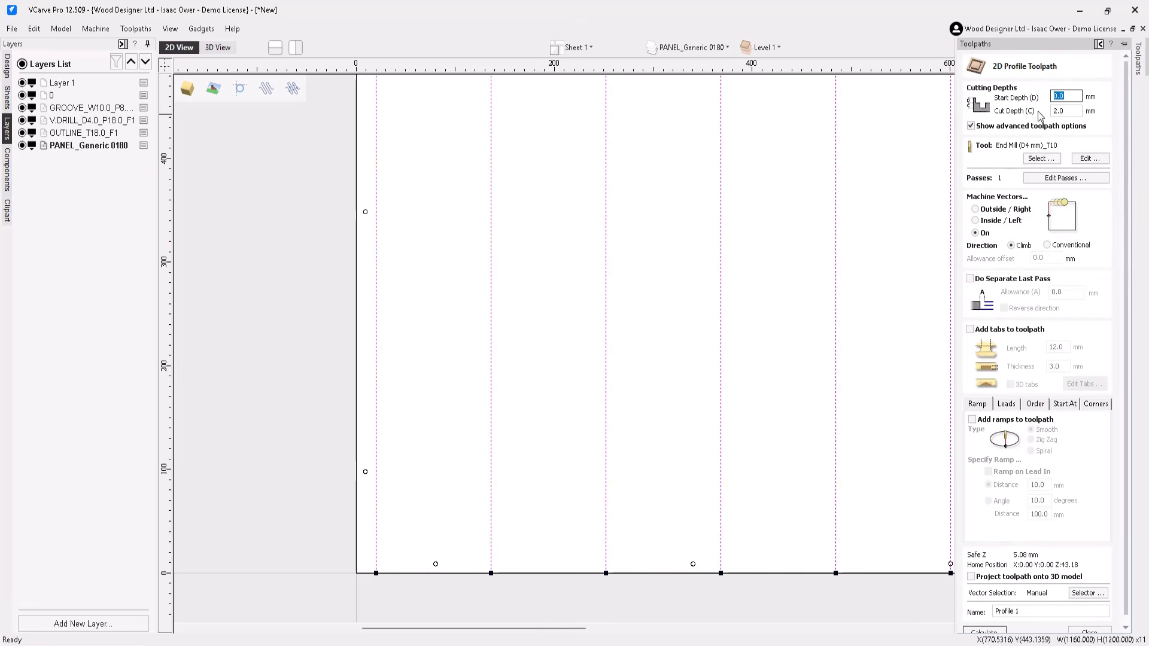
left_click(1042, 157)
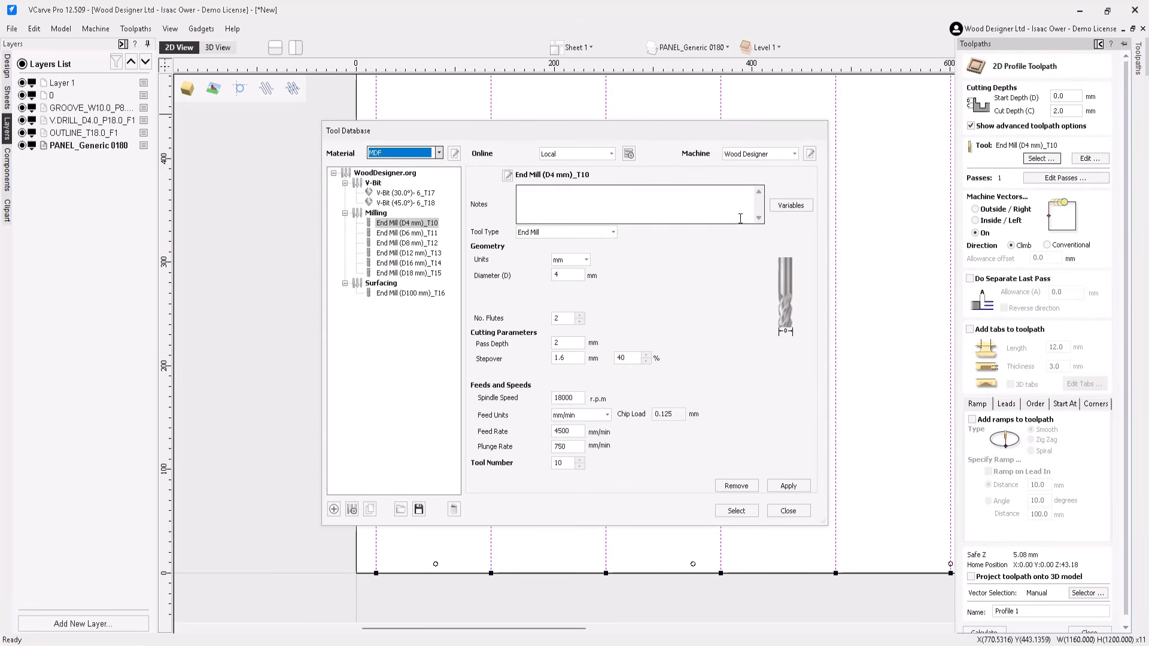
left_click(390, 193)
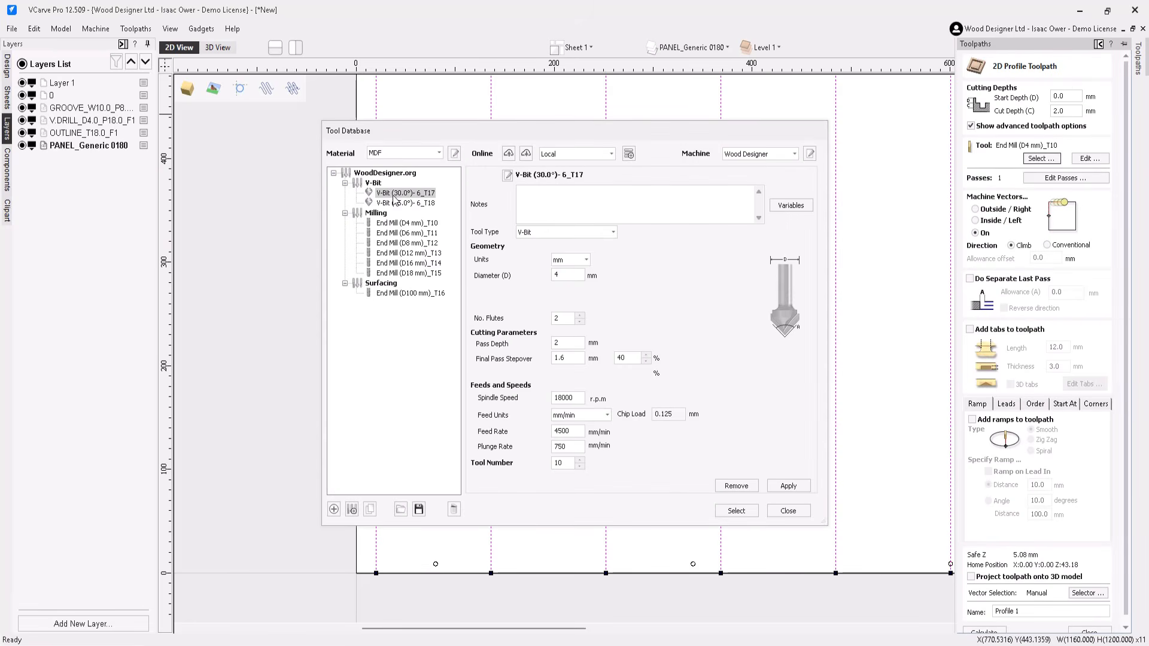
left_click(735, 511)
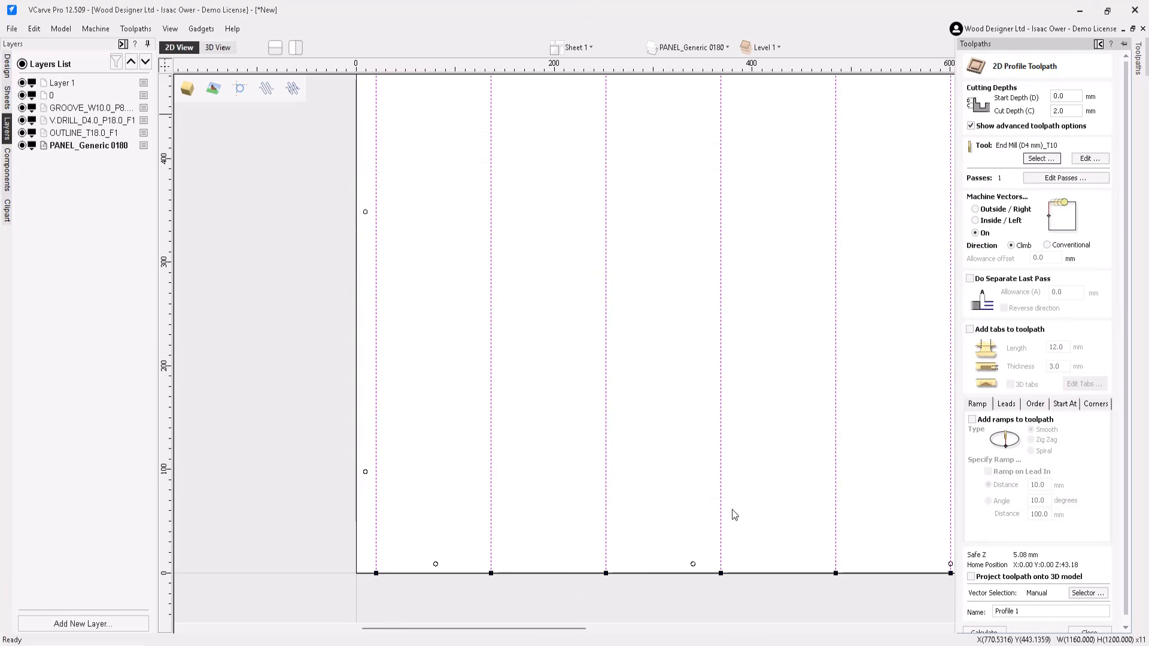
Step: Set the cut depth to 4 mm and machine on the vectors
left_click_drag(1078, 112, 1023, 119)
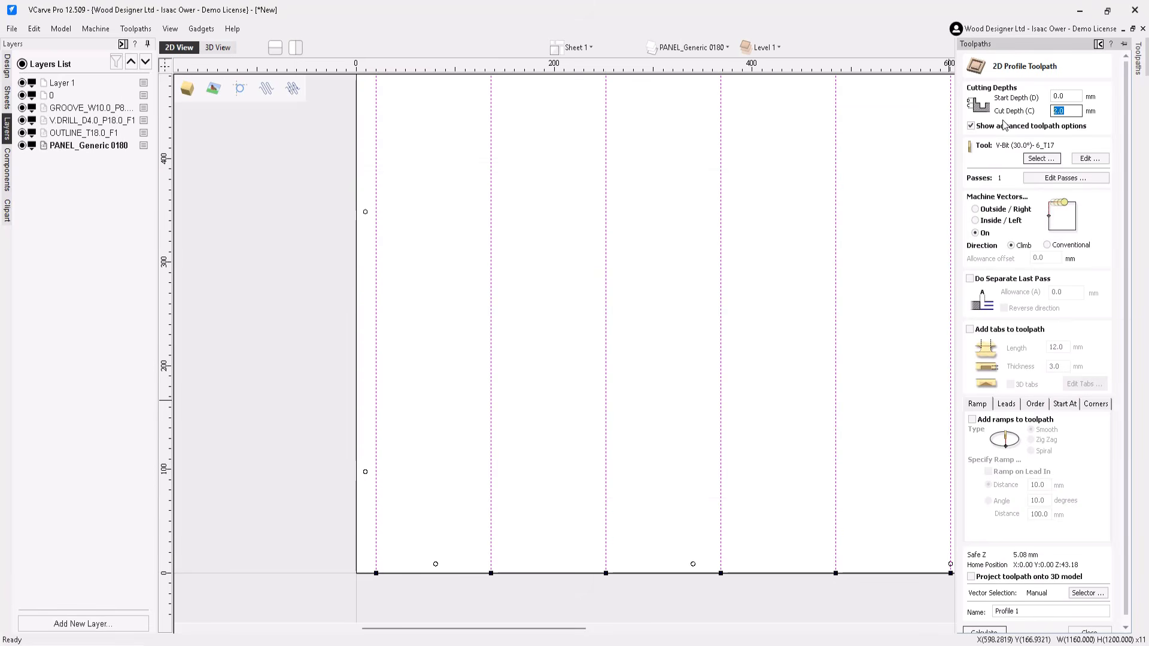
type("4")
left_click(979, 234)
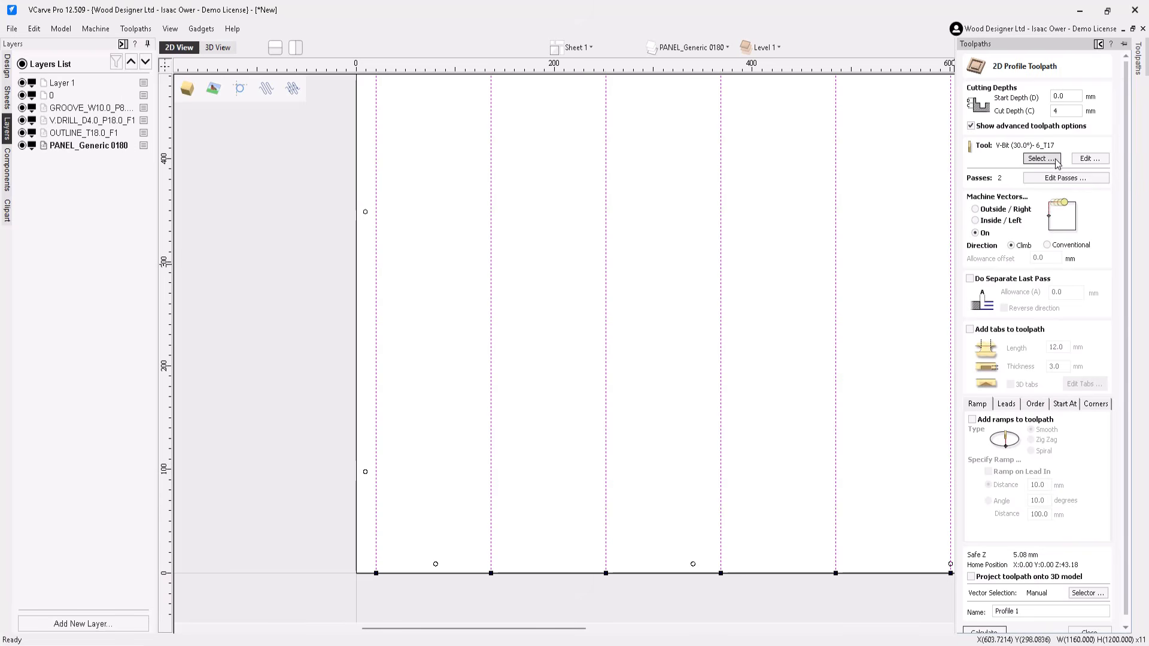
Step: Reduce the toolpath's pass depths to a single pass
left_click(1063, 178)
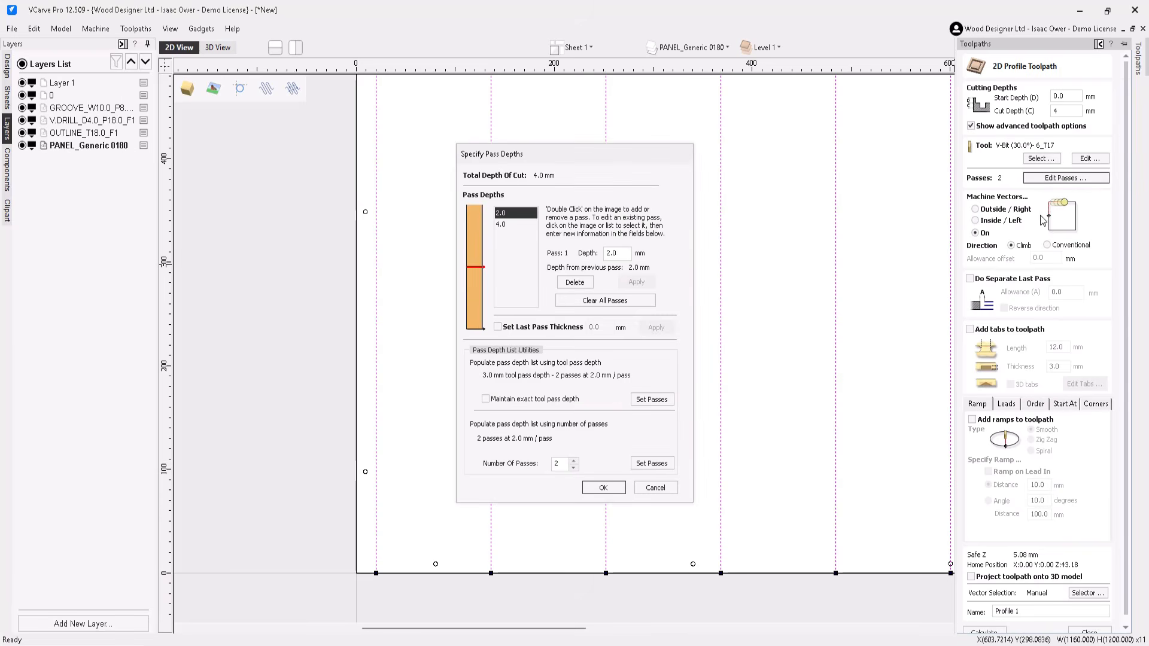
left_click(573, 467)
left_click(603, 487)
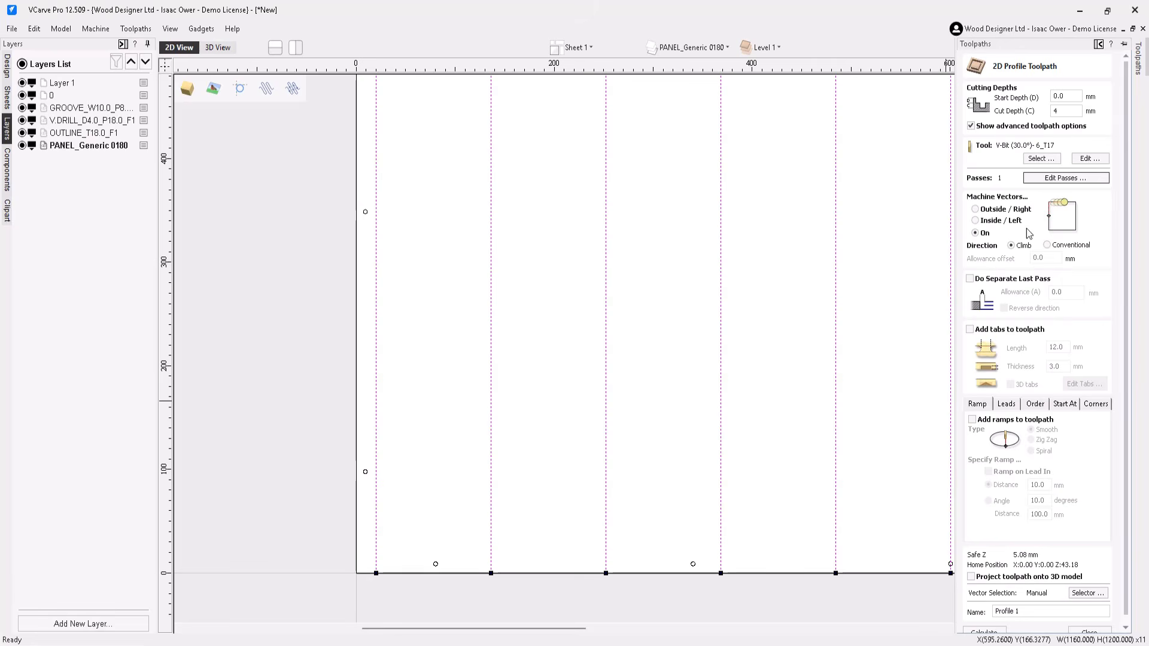
Step: Name the toolpath Vcutter
scroll(1041, 431, "down", 1)
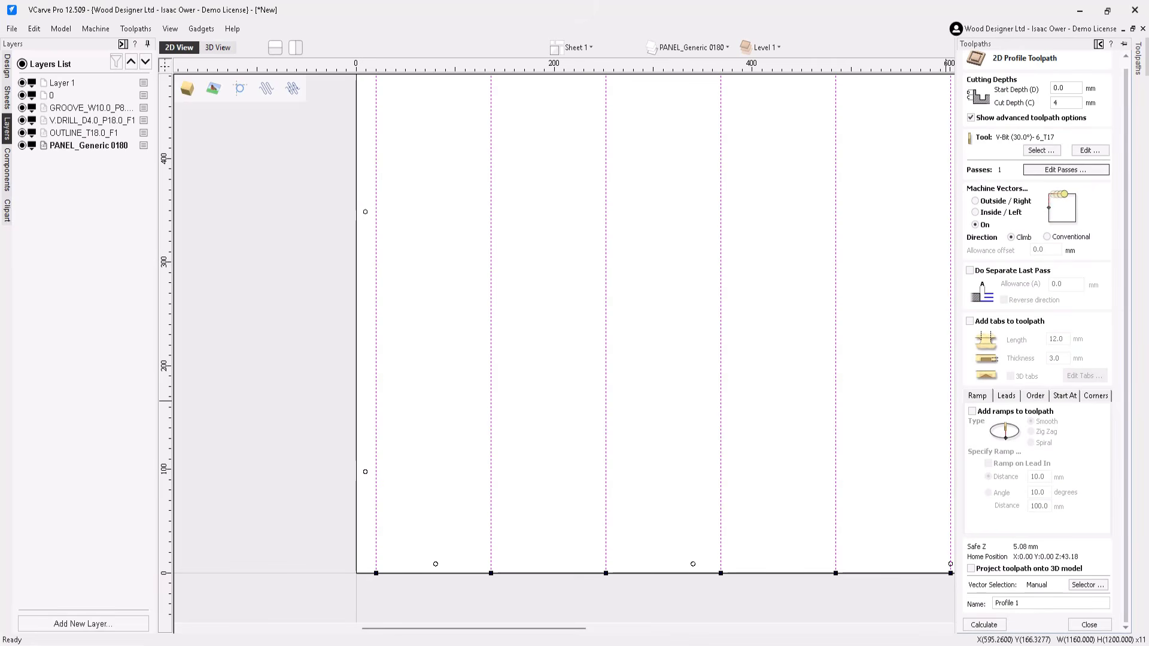
left_click_drag(1021, 603, 936, 605)
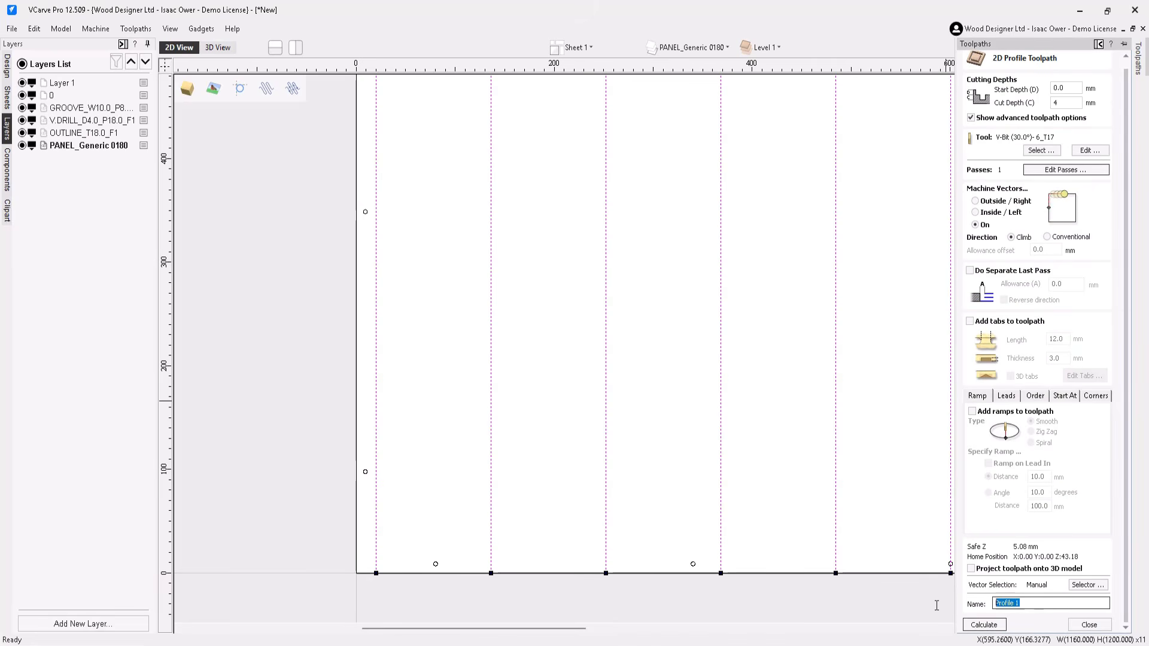
type("Vca")
Step: Try to calculate the toolpath using the Vector Selector's layer filter
left_click(1087, 584)
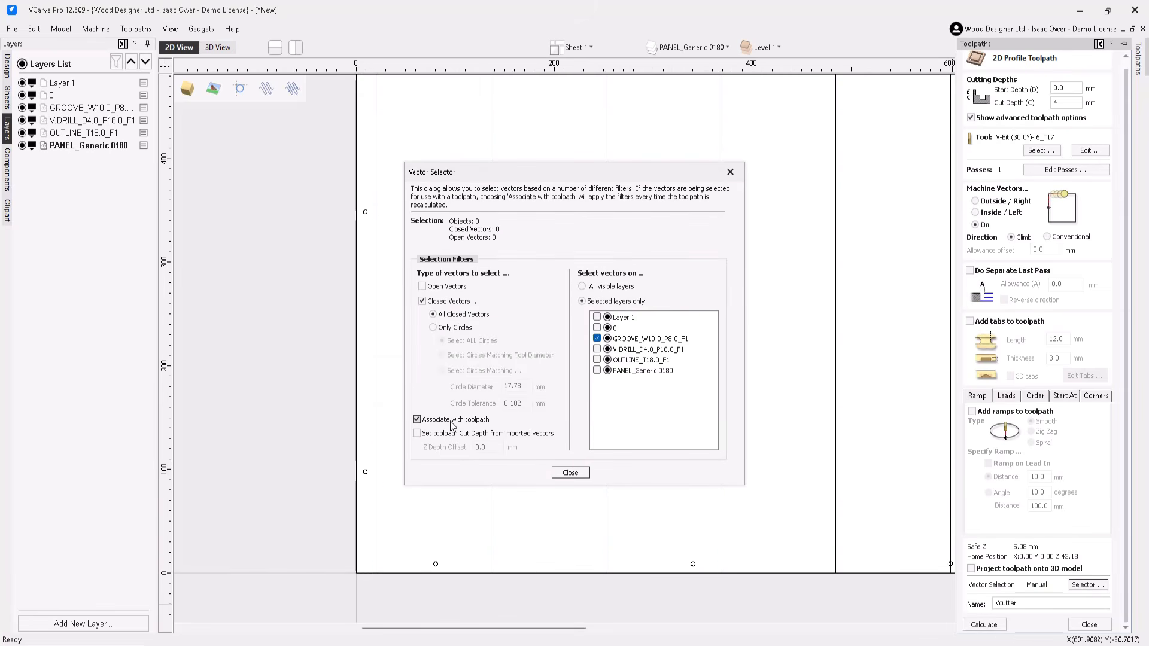
left_click(569, 472)
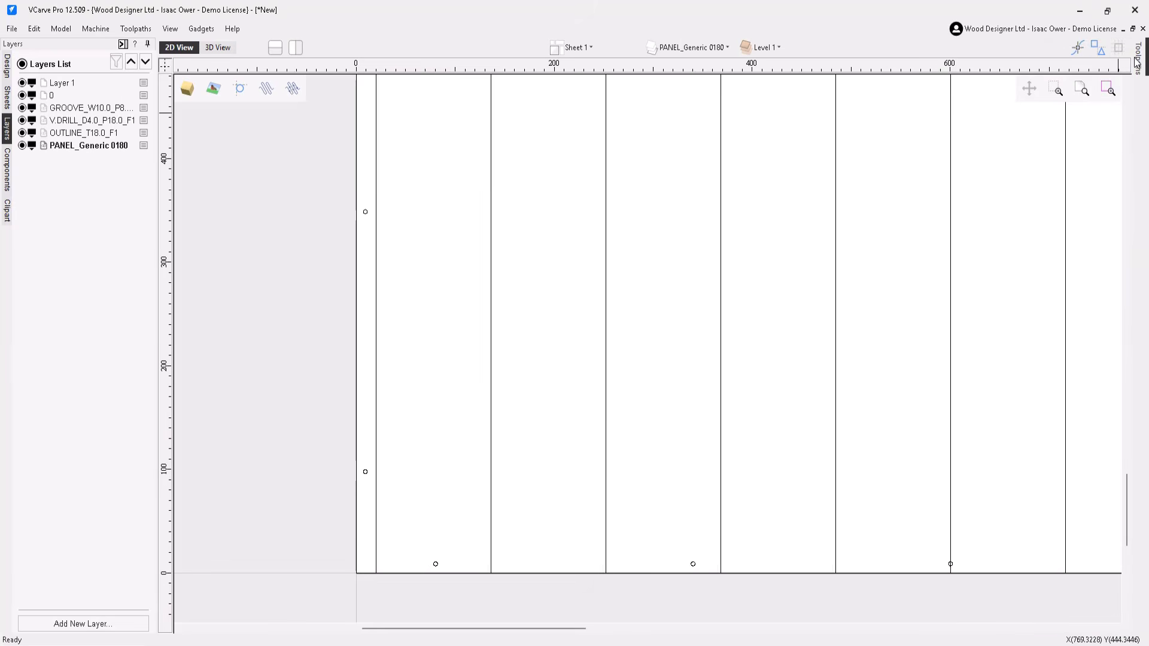
mouse_move(1138, 57)
left_click(993, 624)
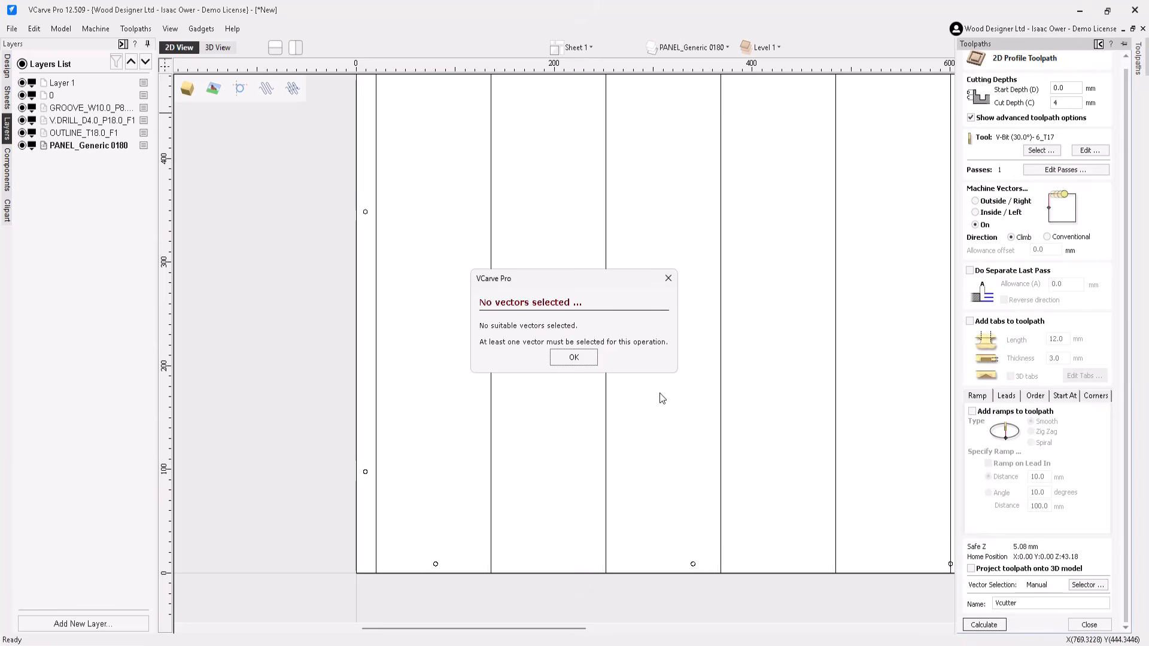
left_click(569, 359)
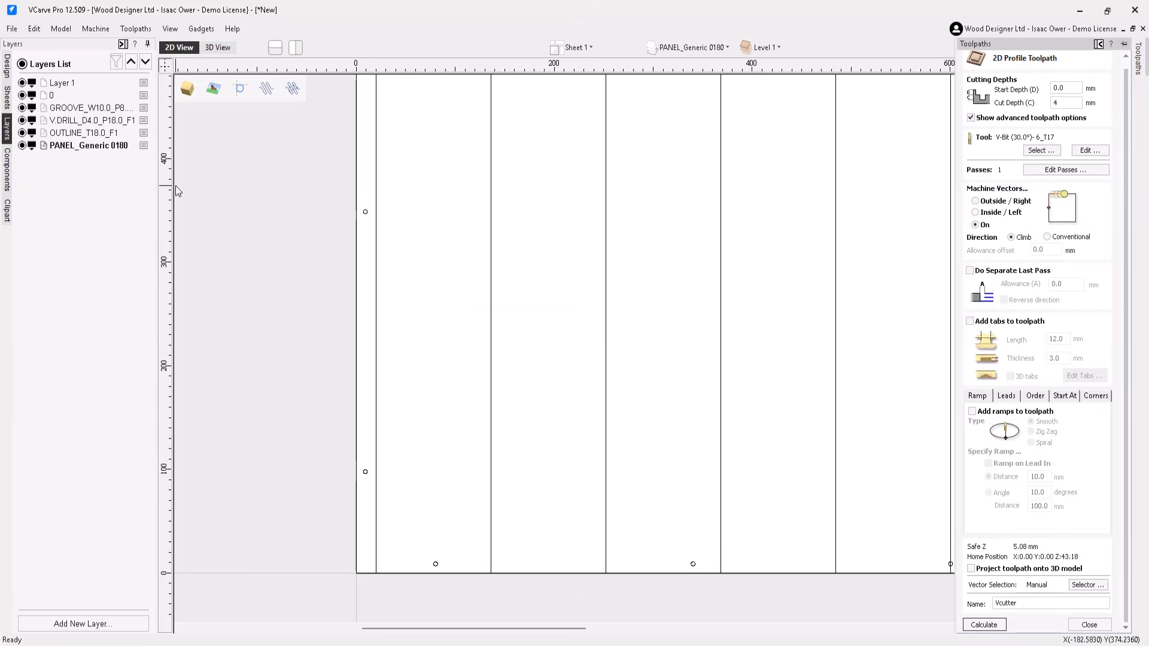
Step: Reselect the GROOVE_W10.0_P8.0_F1 layer vectors and calculate the Vcutter toolpath
right_click(92, 108)
left_click(162, 254)
left_click(984, 625)
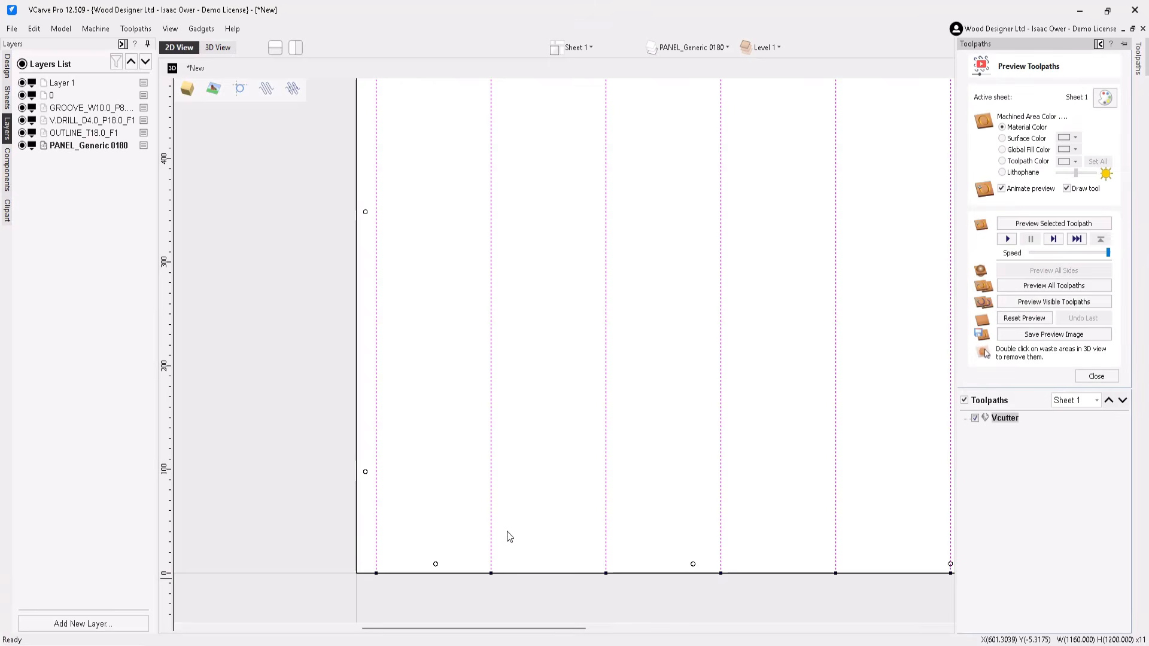
Step: Inspect the Vcutter toolpath in the 3D preview, then close the preview
scroll(528, 504, "up", 2)
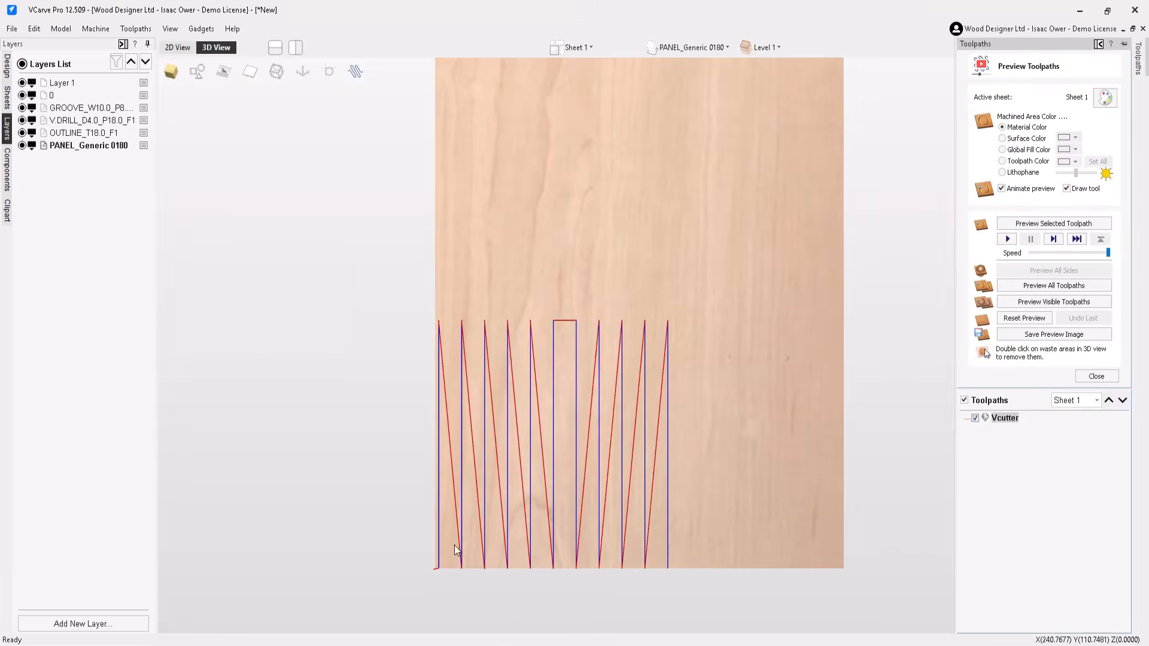
scroll(458, 551, "up", 2)
middle_click_drag(481, 561, 499, 524)
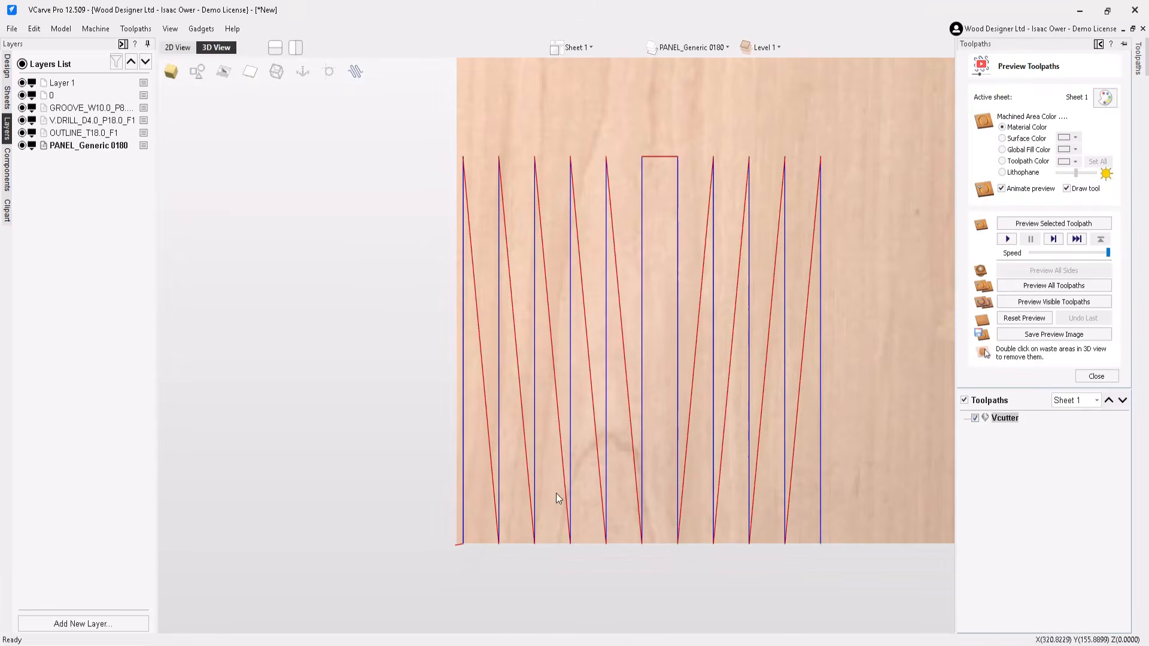
left_click(1096, 377)
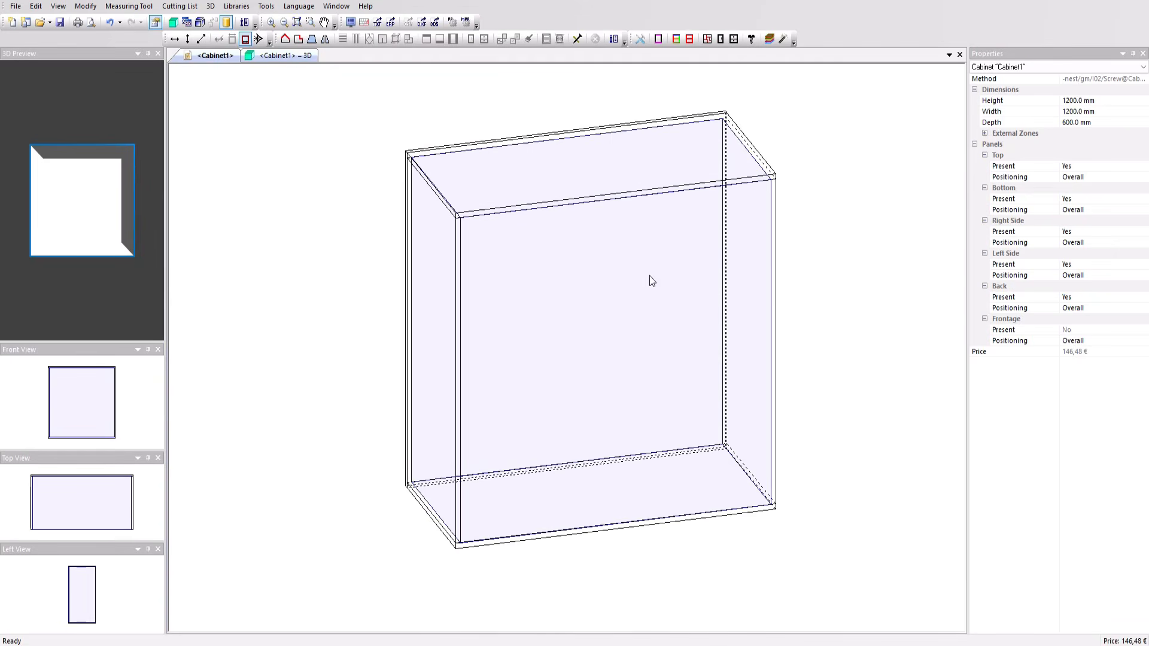
Step: Switch to the cabinet design program and select the cabinet's back panel
left_click(606, 256)
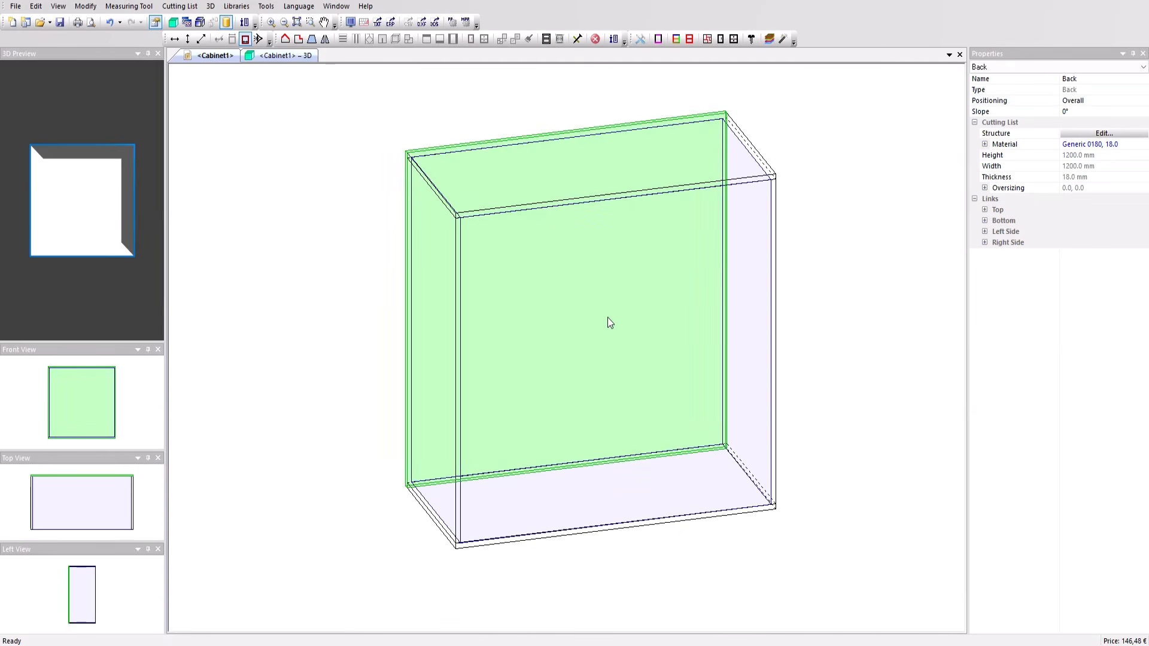